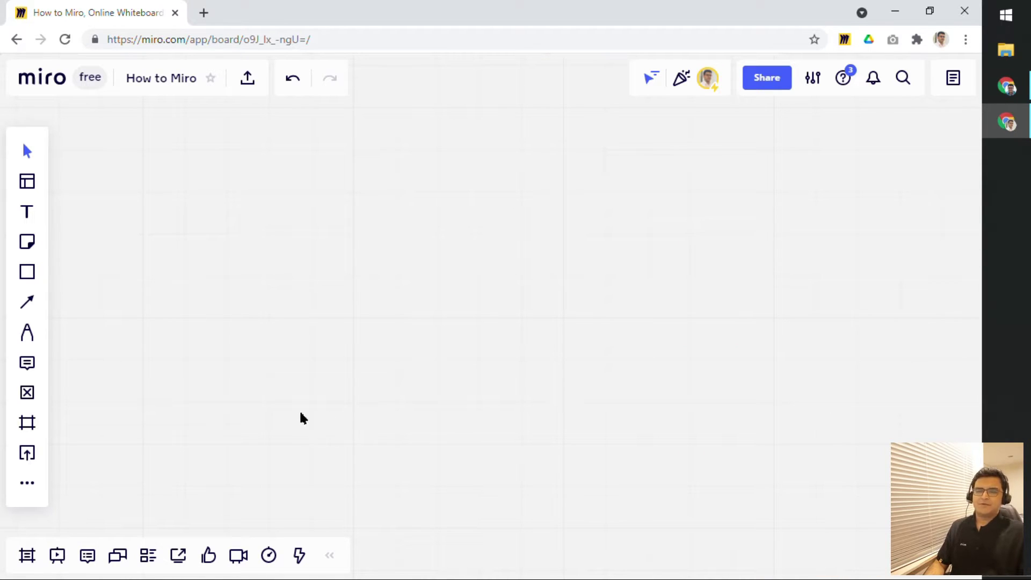
# - Find the Kanban app by searching 'kan' and place a To do / In progress / Done board on the canvas
pyautogui.click(27, 486)
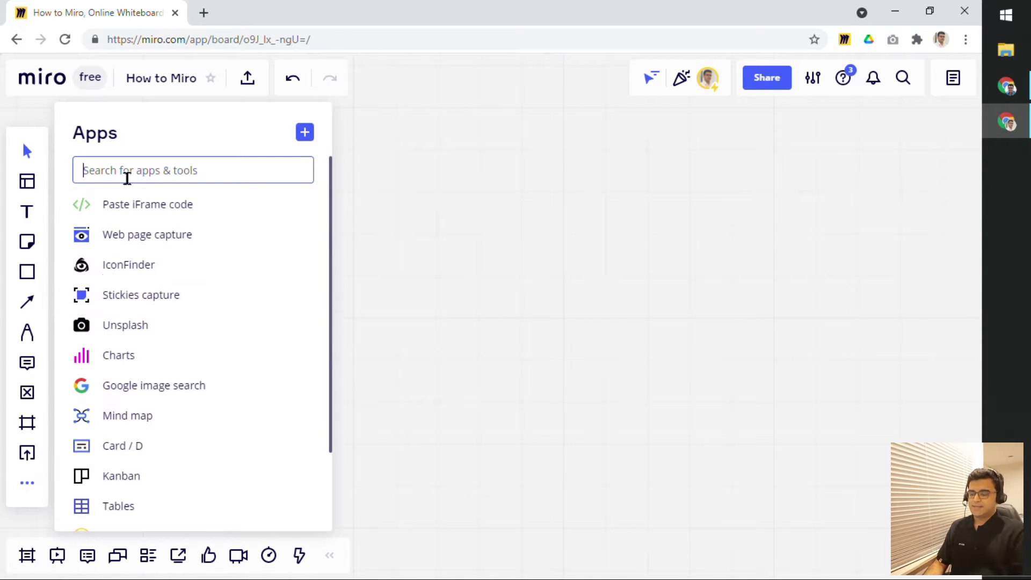
pyautogui.write('kan')
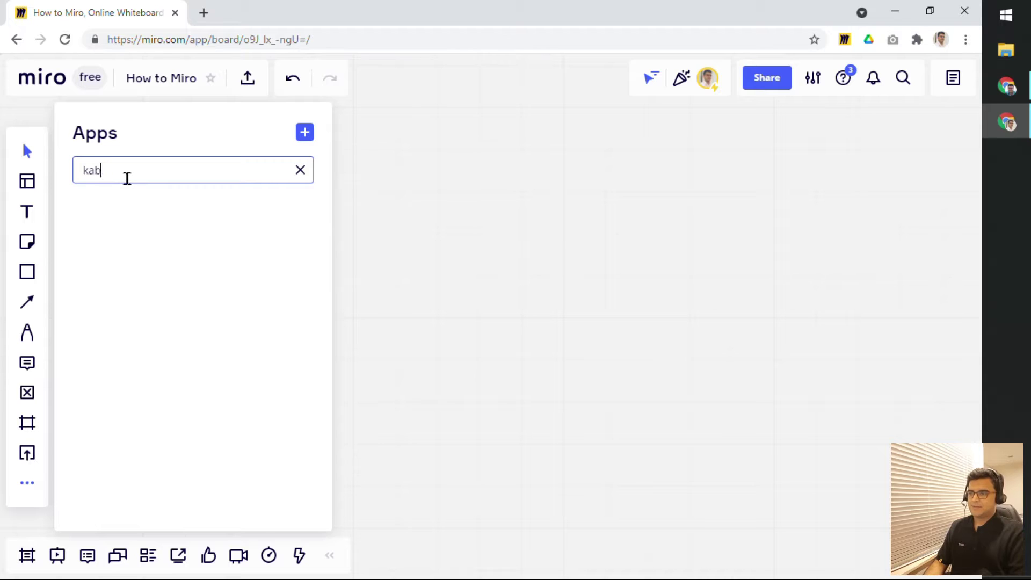
pyautogui.doubleClick(127, 177)
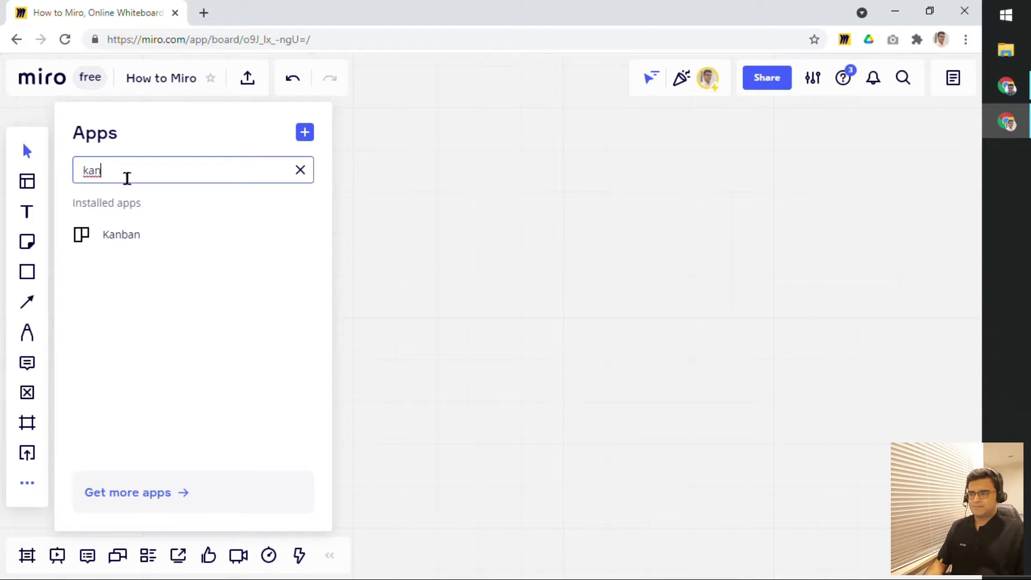
pyautogui.click(133, 241)
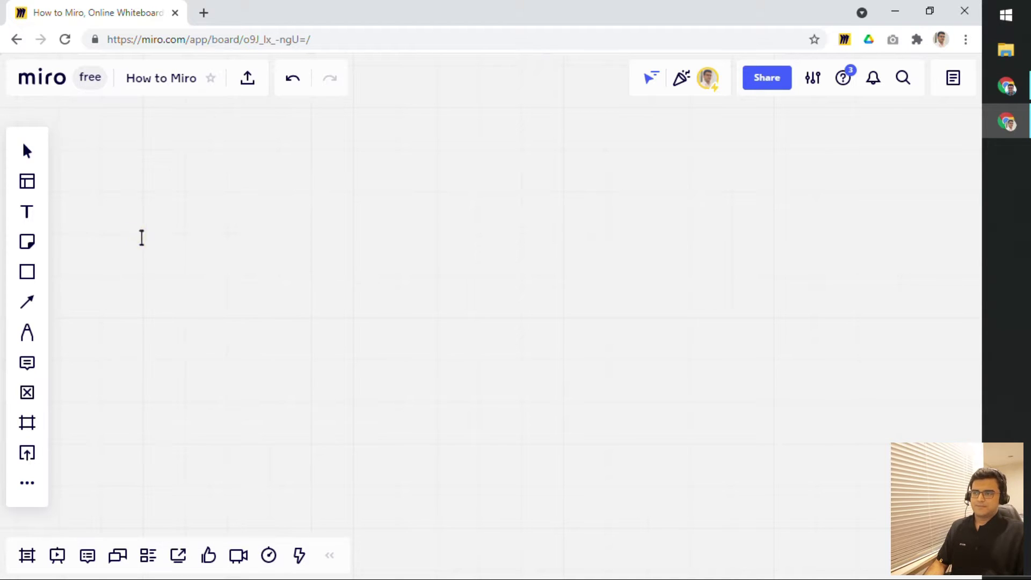
pyautogui.click(175, 299)
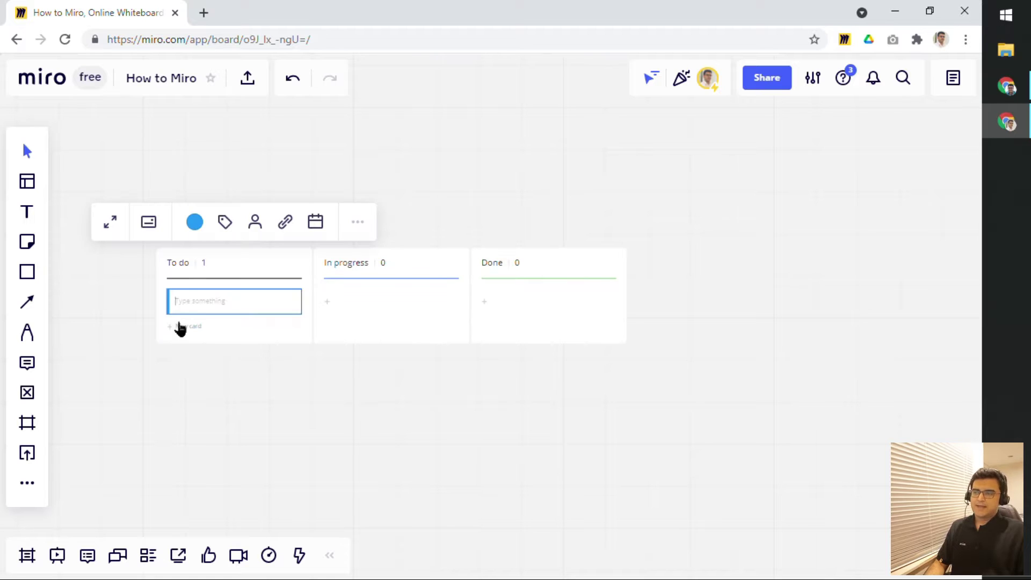
pyautogui.scroll(2, 180, 303)
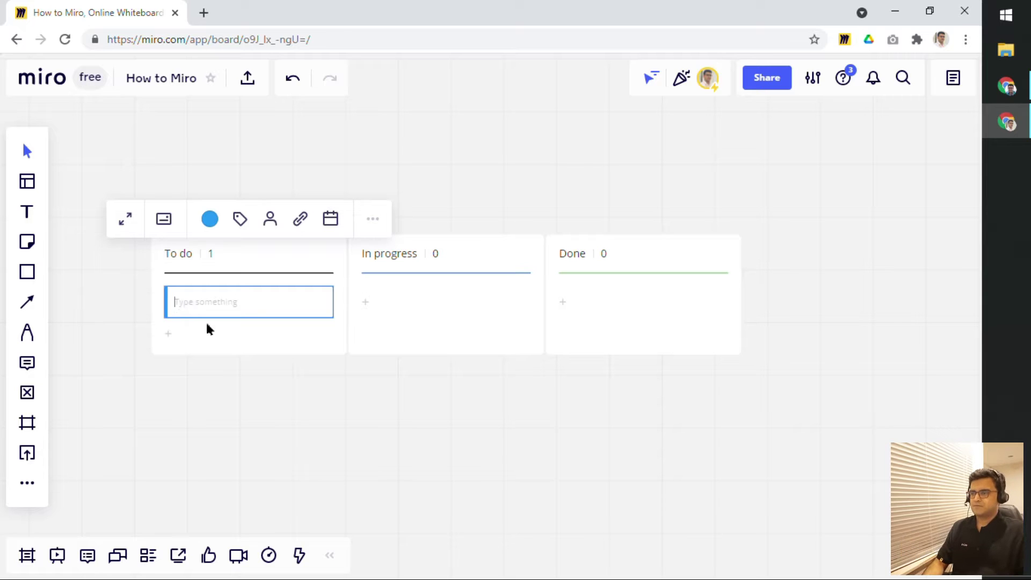
# - Add a fourth 'Untitled' column after Done on the Kanban board
pyautogui.click(256, 410)
pyautogui.scroll(2, 293, 402)
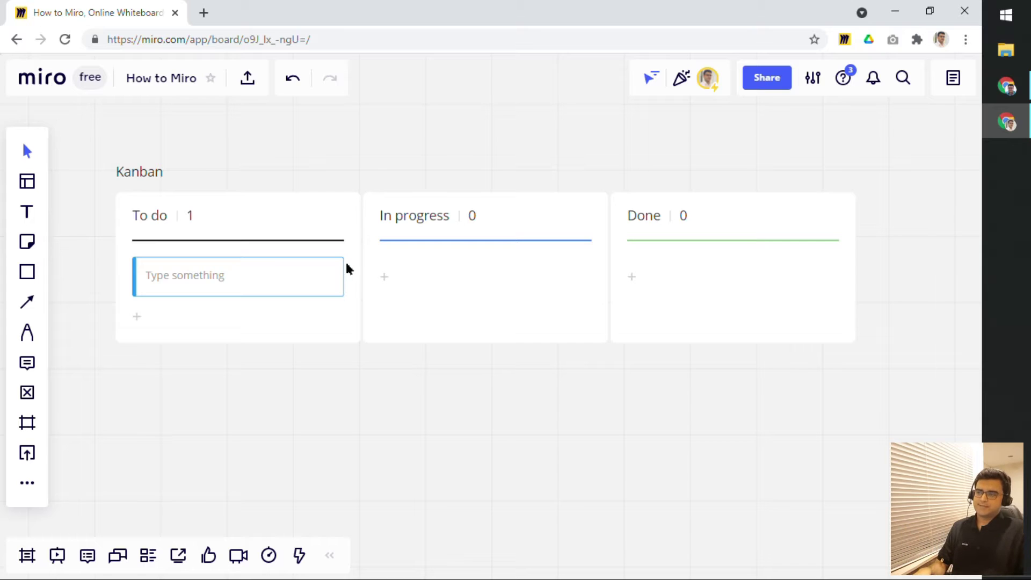
pyautogui.moveTo(475, 403); pyautogui.dragTo(458, 416)
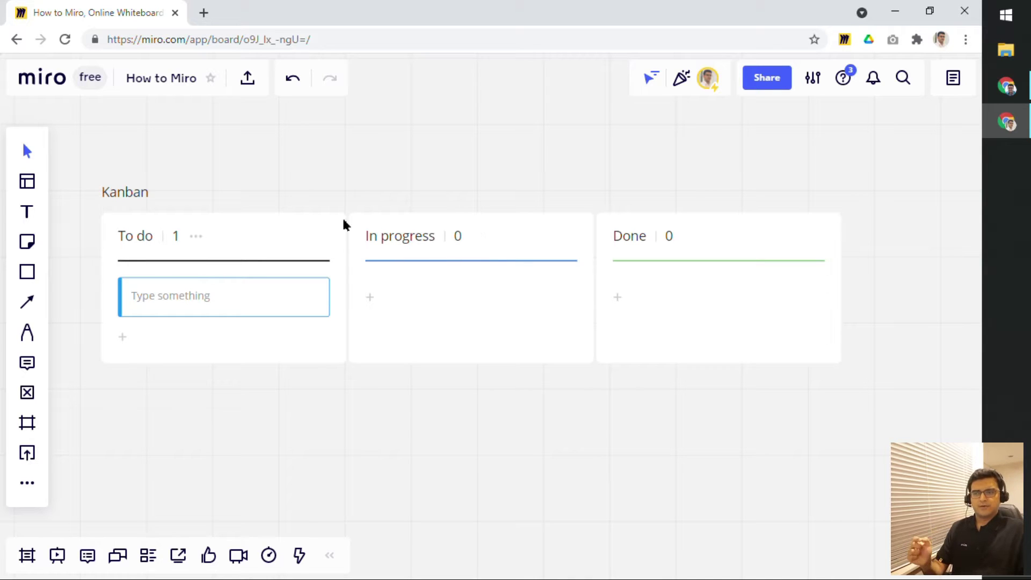
pyautogui.click(817, 229)
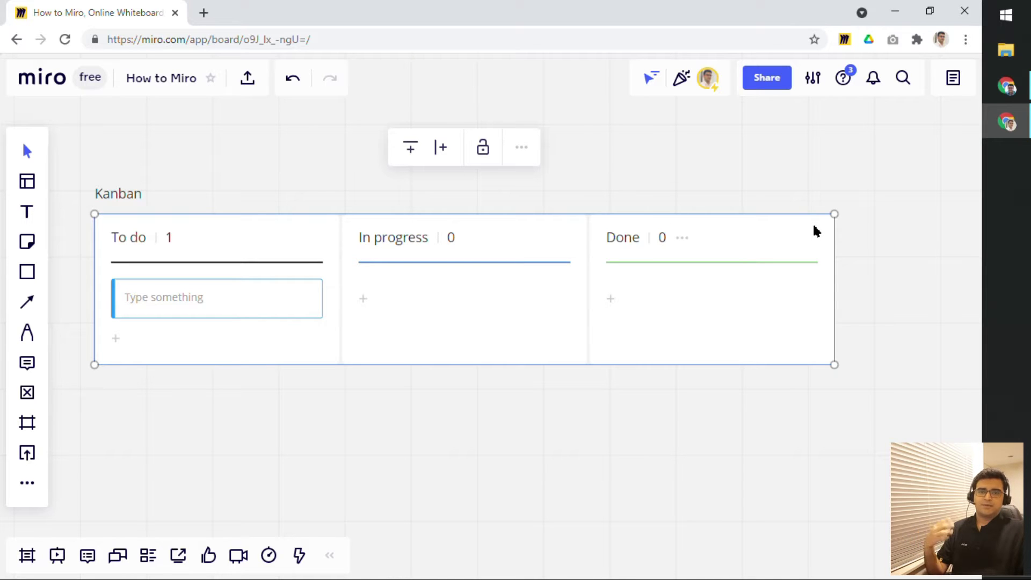
pyautogui.click(443, 153)
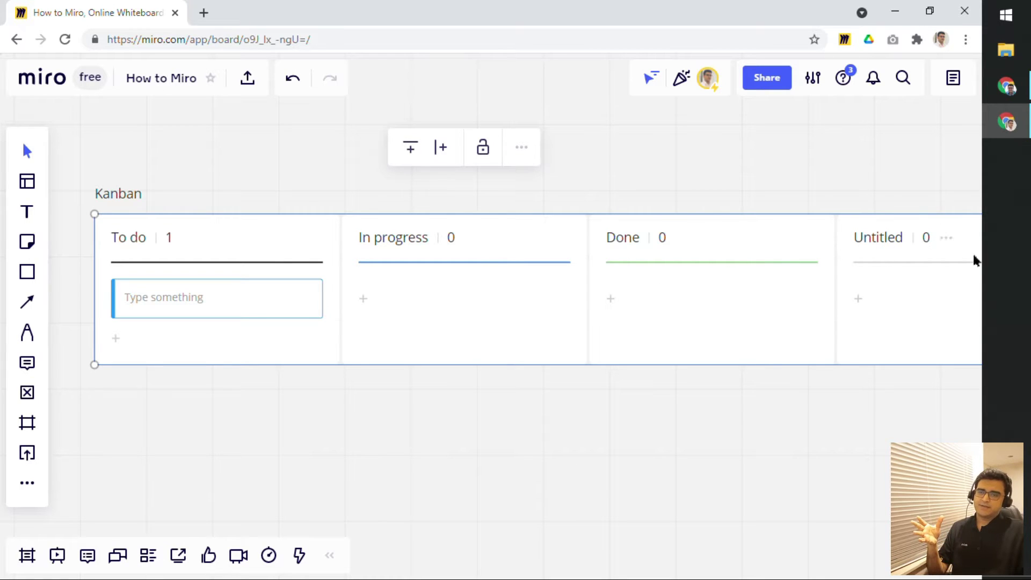
pyautogui.click(783, 426)
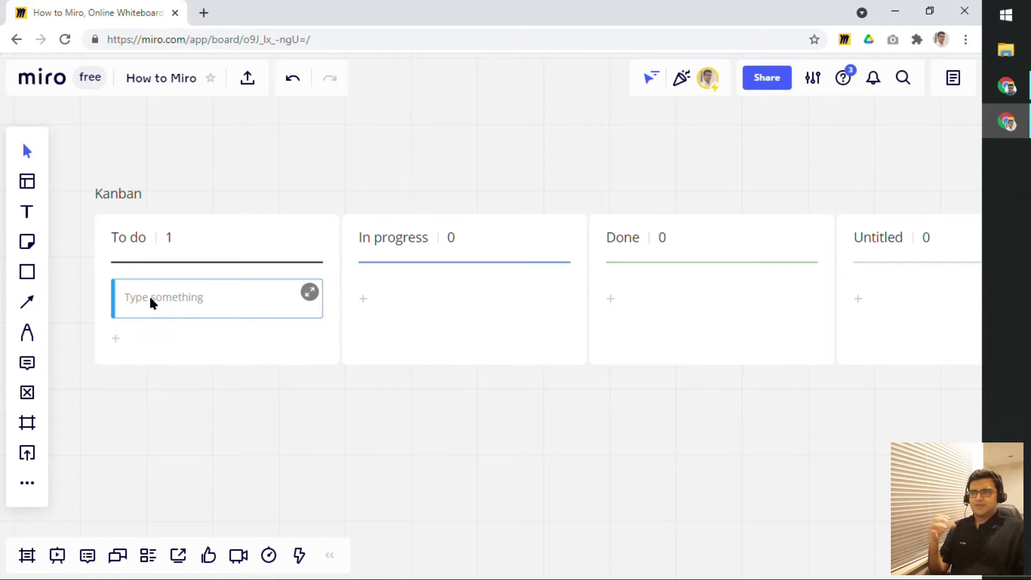
# - Write 'To do item 1' on the empty card in the To do column
pyautogui.click(166, 302)
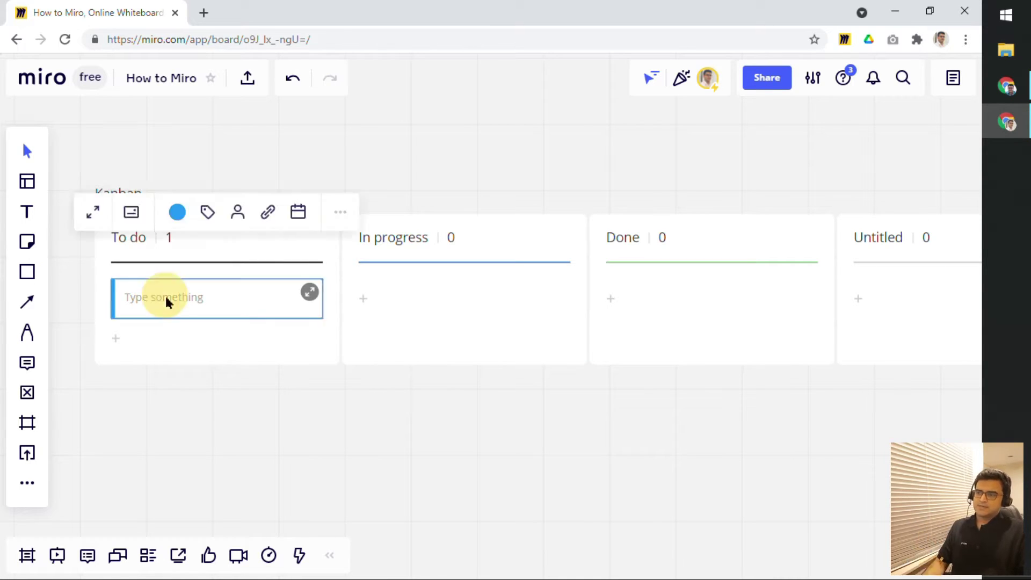
pyautogui.click(166, 297)
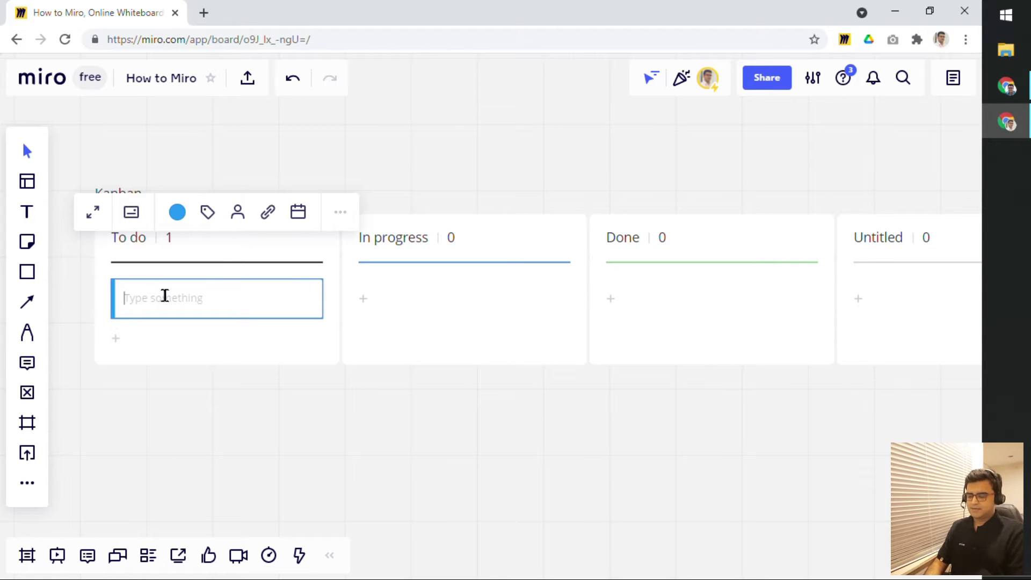
pyautogui.write('To do')
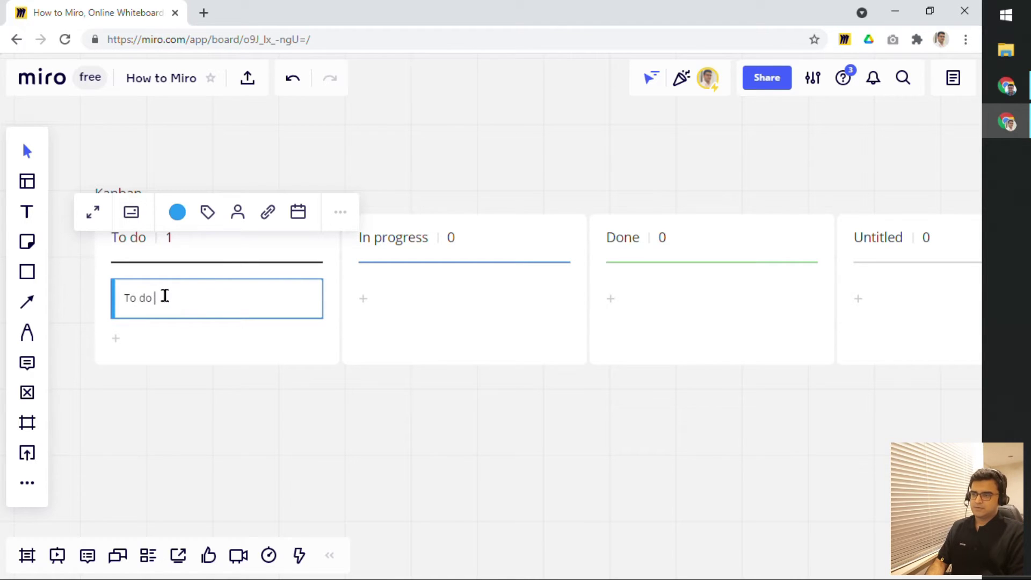
pyautogui.write(' item 1')
pyautogui.click(204, 388)
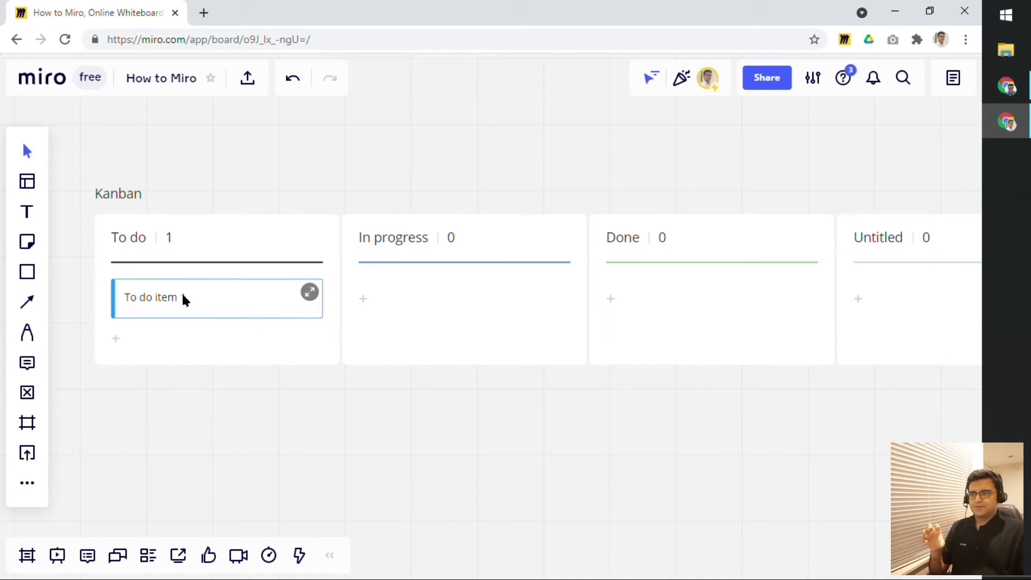
# - Drag the To do item 1 card through In progress and Done, then back to To do
pyautogui.moveTo(183, 299); pyautogui.dragTo(430, 296)
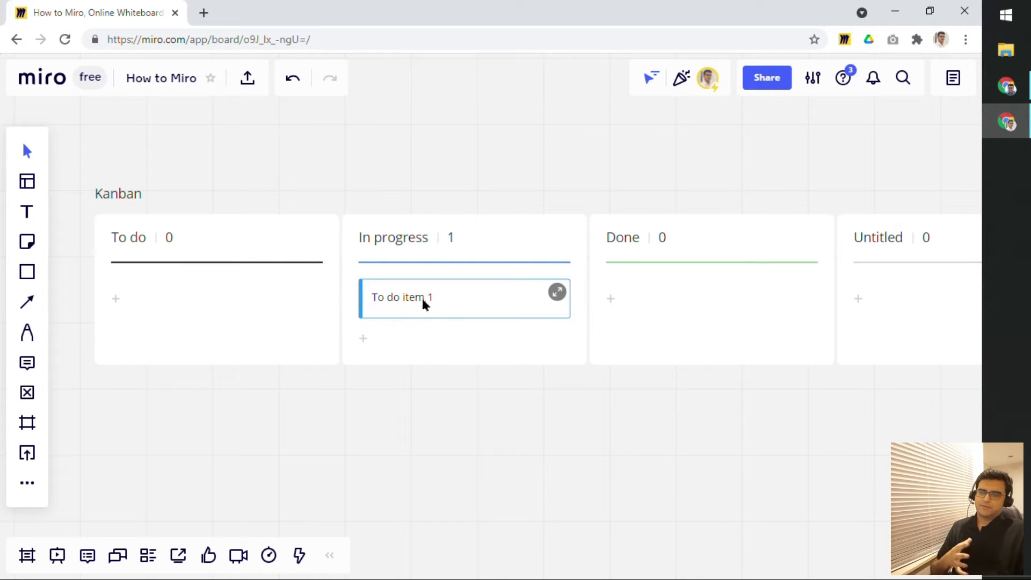
pyautogui.moveTo(423, 299); pyautogui.dragTo(672, 290)
pyautogui.moveTo(754, 283); pyautogui.dragTo(159, 306)
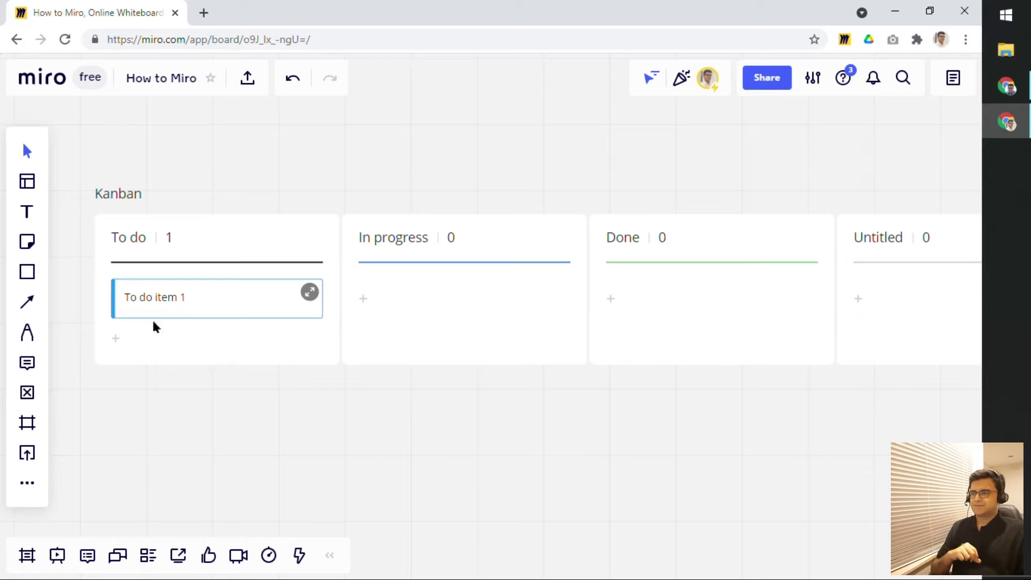
# - Make the To do item 1 card red
pyautogui.click(169, 294)
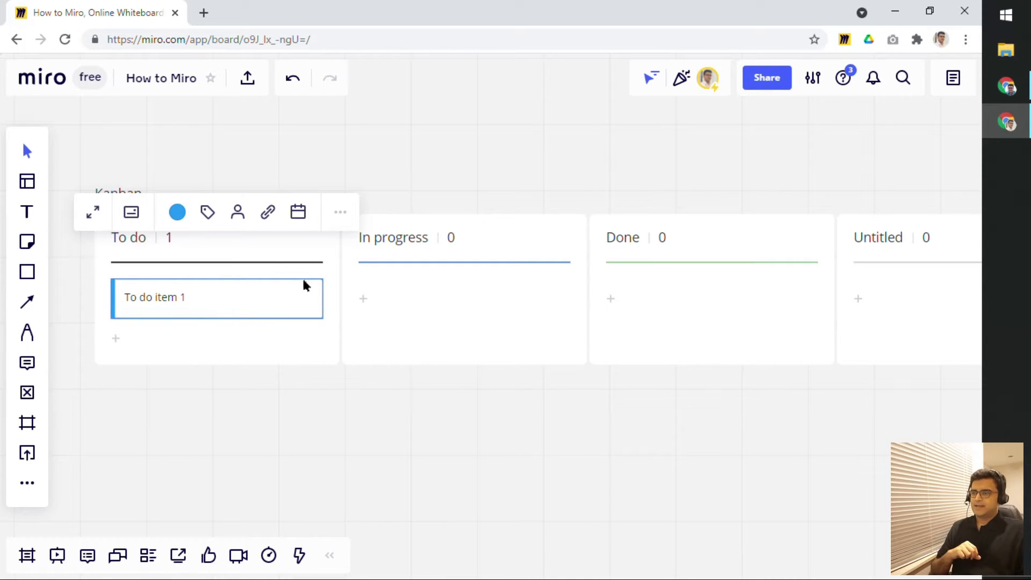
pyautogui.click(176, 213)
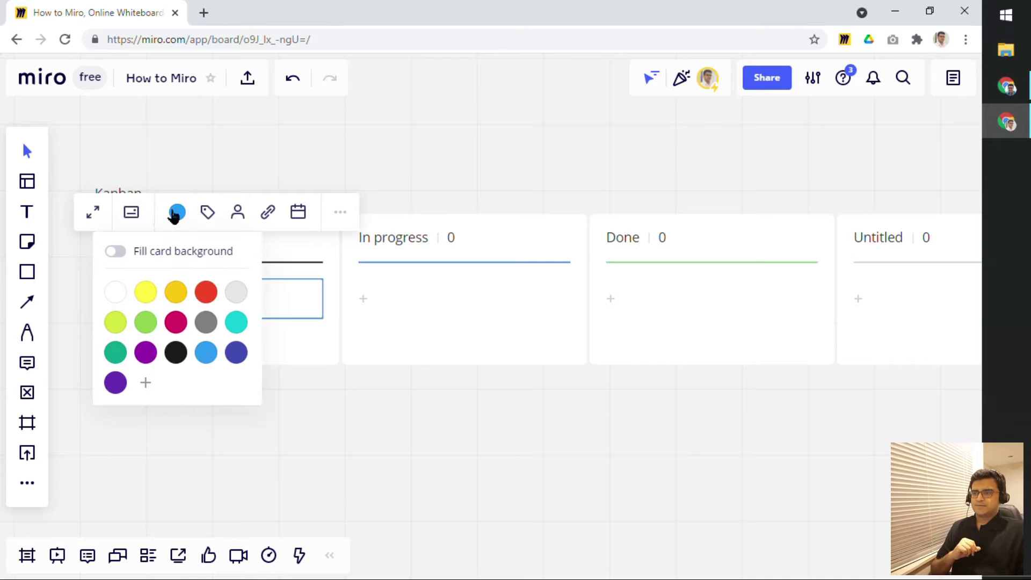
pyautogui.click(209, 291)
pyautogui.click(304, 437)
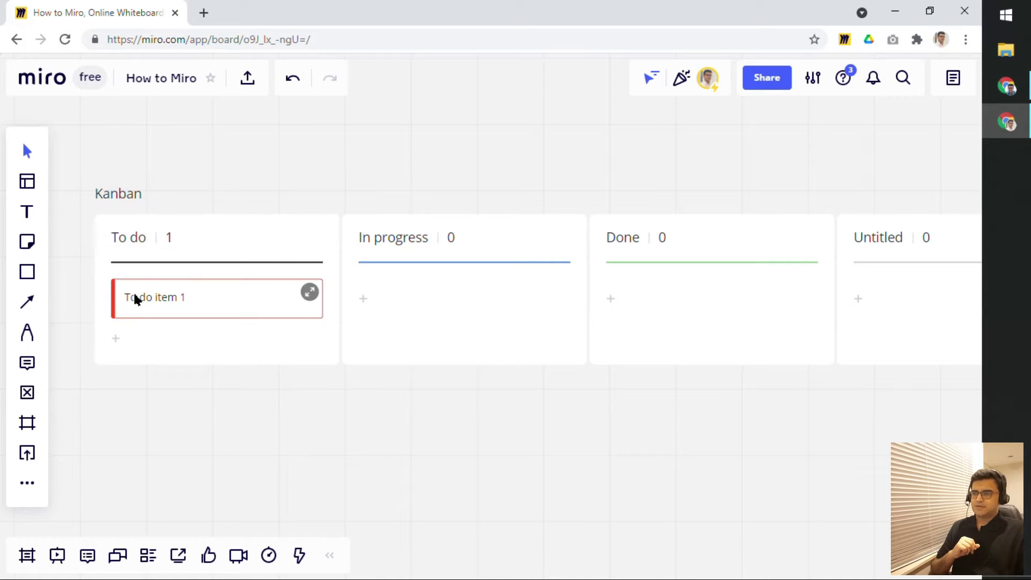
# - Create and apply a 'Low priority' tag on the To do item 1 card
pyautogui.click(151, 287)
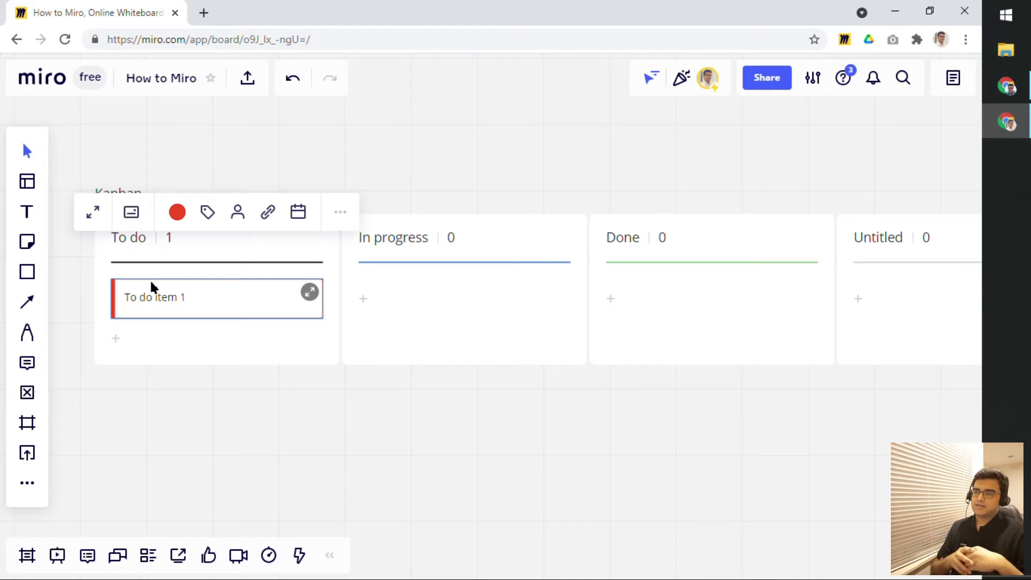
pyautogui.click(206, 213)
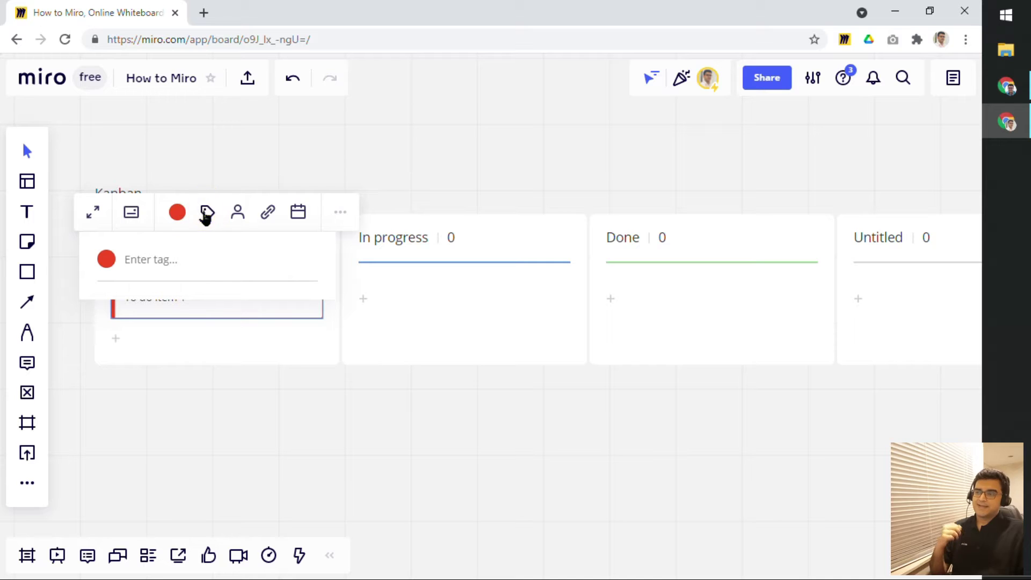
pyautogui.click(196, 258)
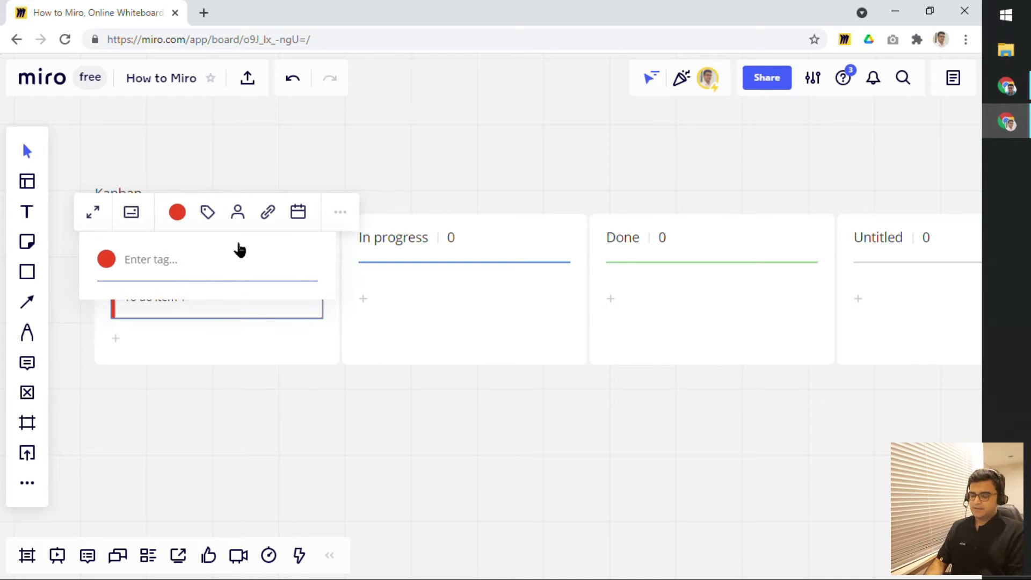
pyautogui.write('Low')
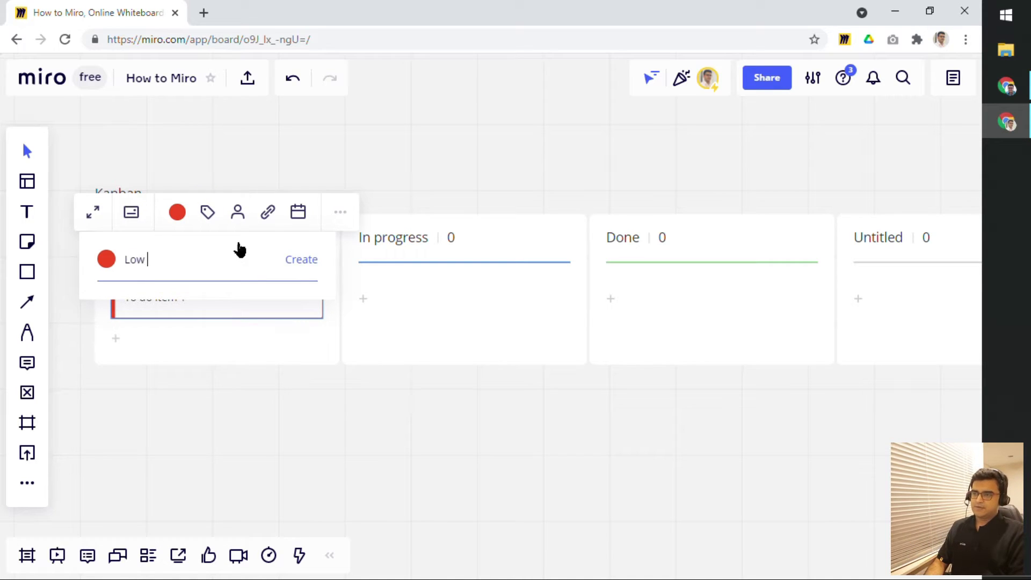
pyautogui.write(' pri')
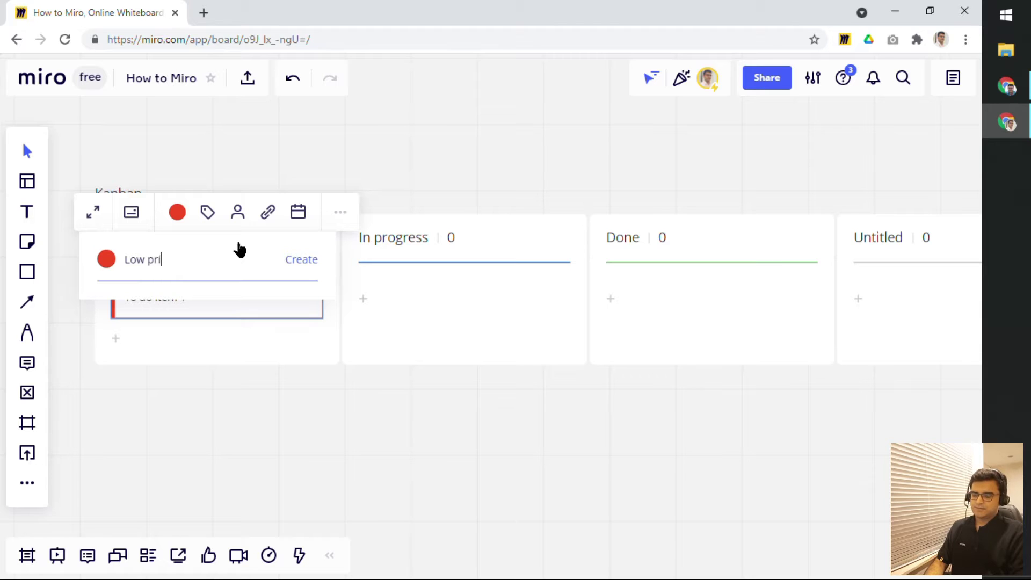
pyautogui.write('ority')
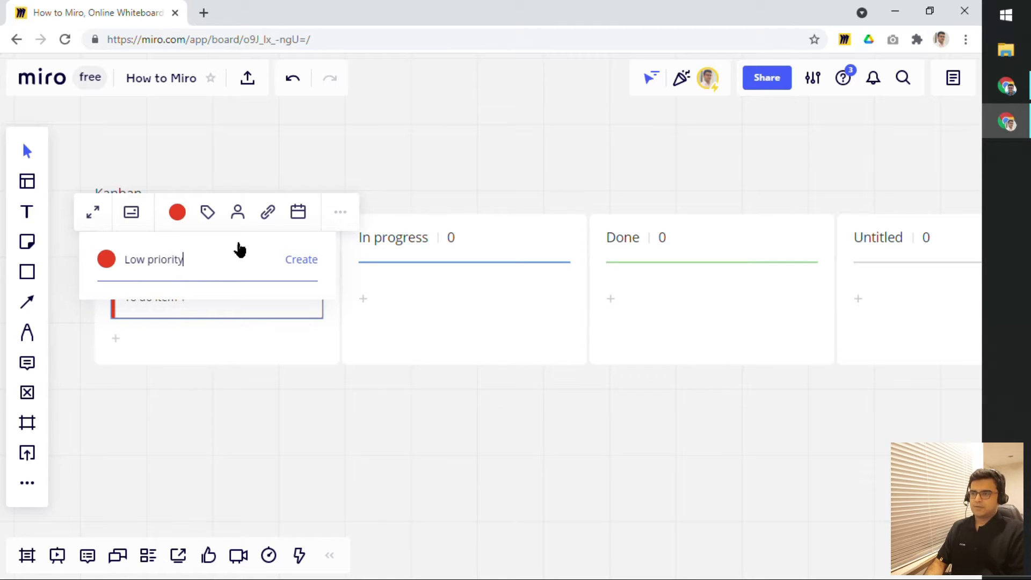
pyautogui.press('Return')
pyautogui.click(213, 431)
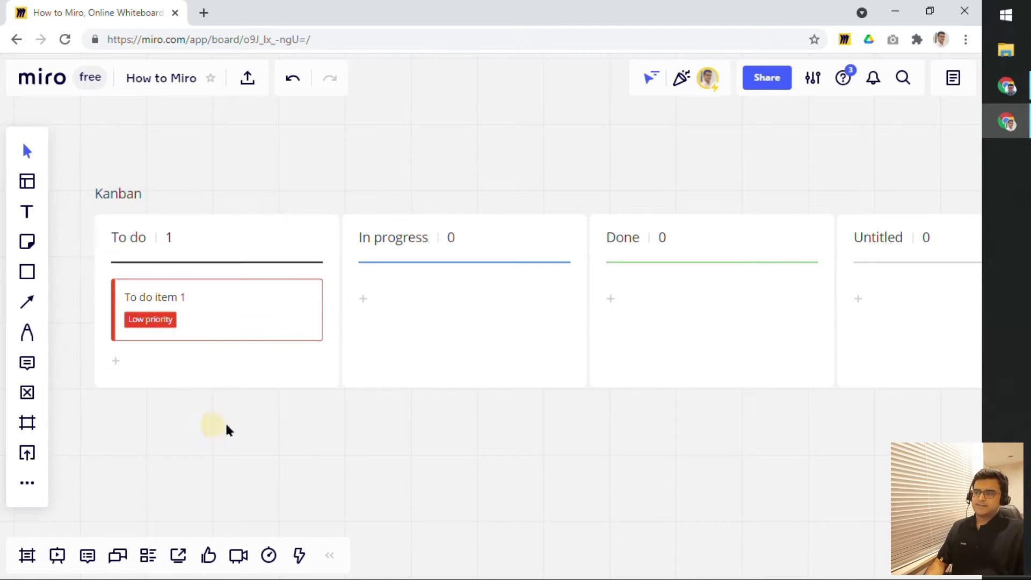
pyautogui.click(172, 322)
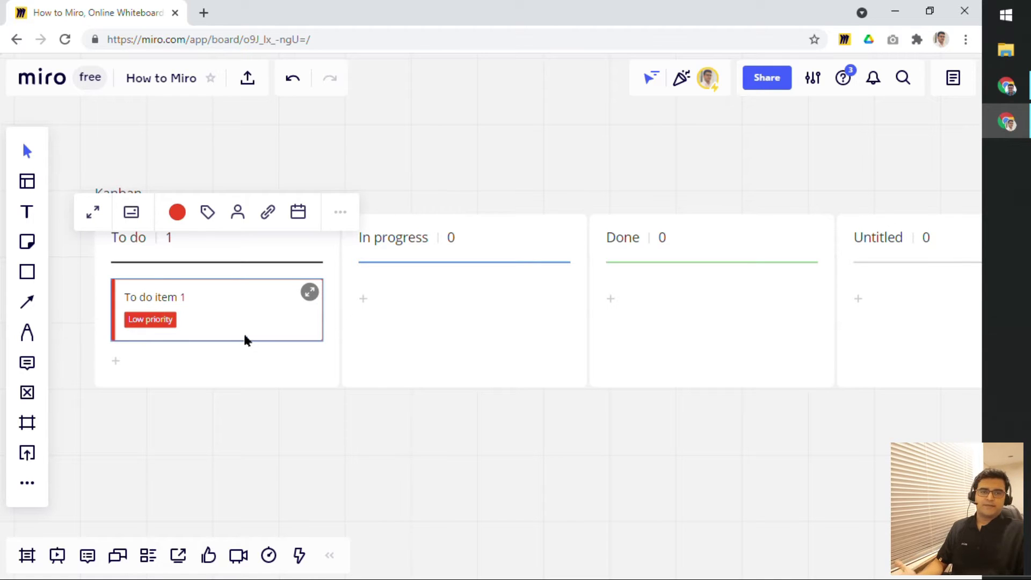
# - Assign the To do item 1 card to the found board member
pyautogui.click(238, 215)
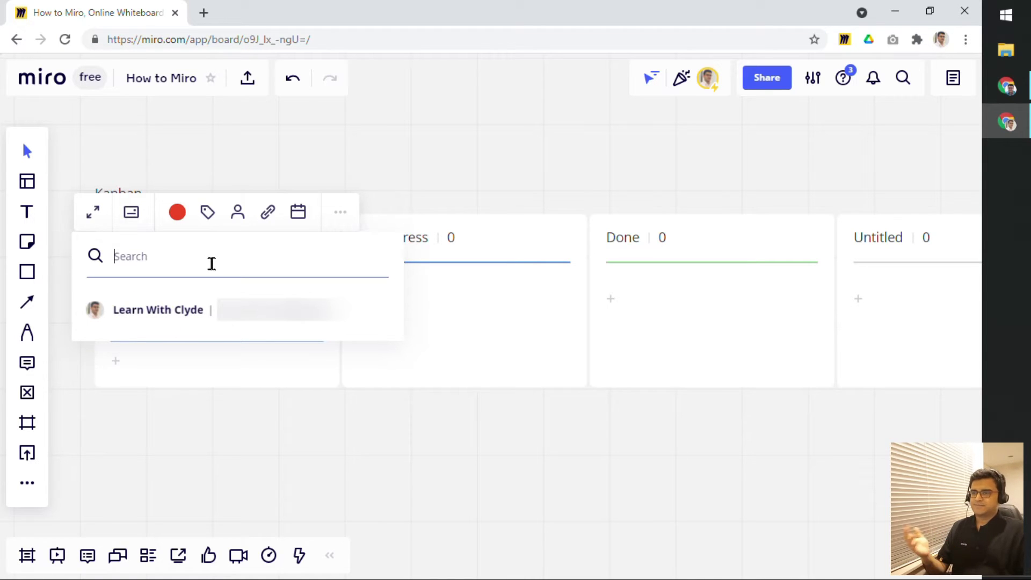
pyautogui.click(183, 308)
pyautogui.click(188, 404)
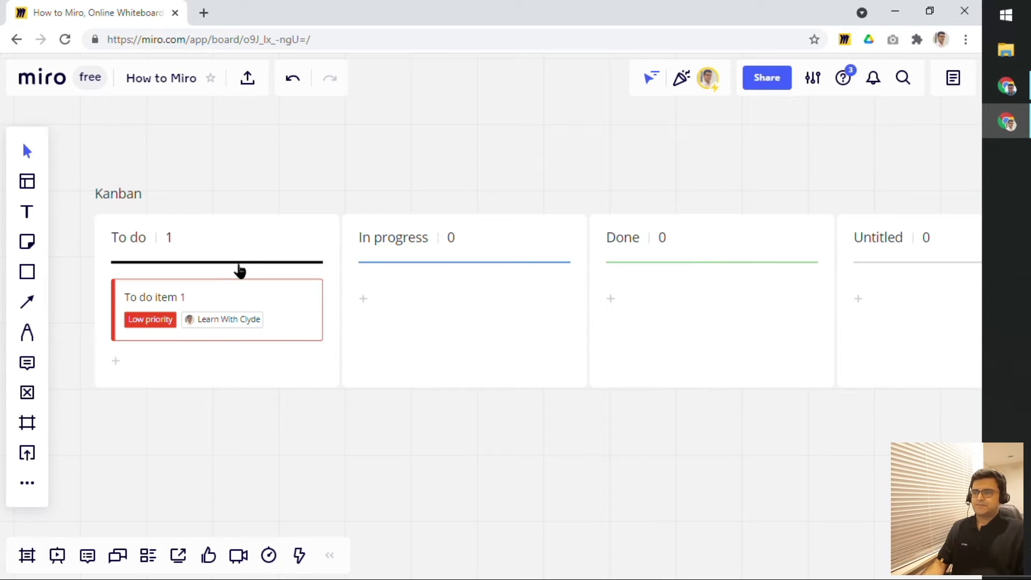
# - Show the card's more-actions list, then dismiss it
pyautogui.click(239, 297)
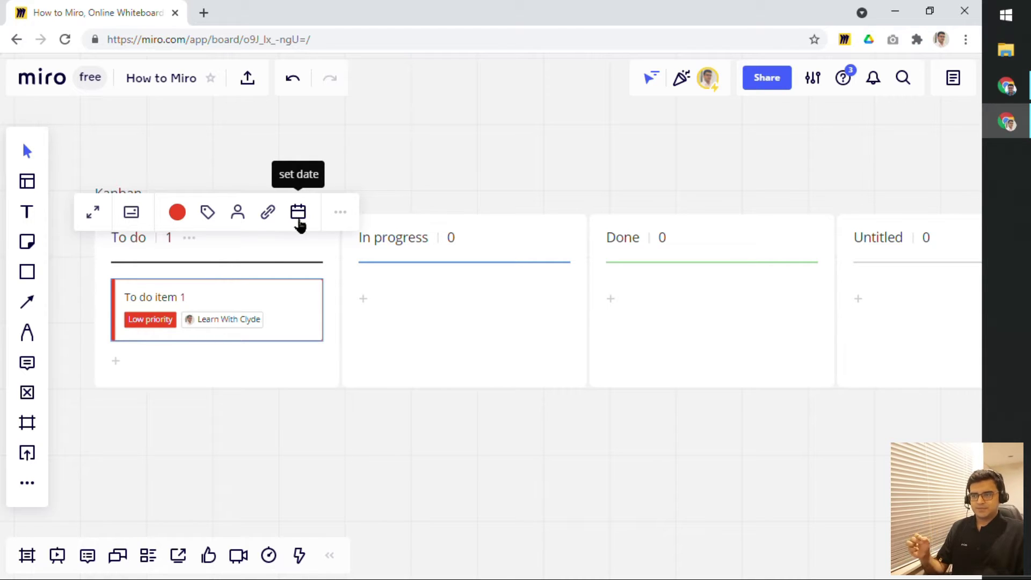
pyautogui.click(340, 213)
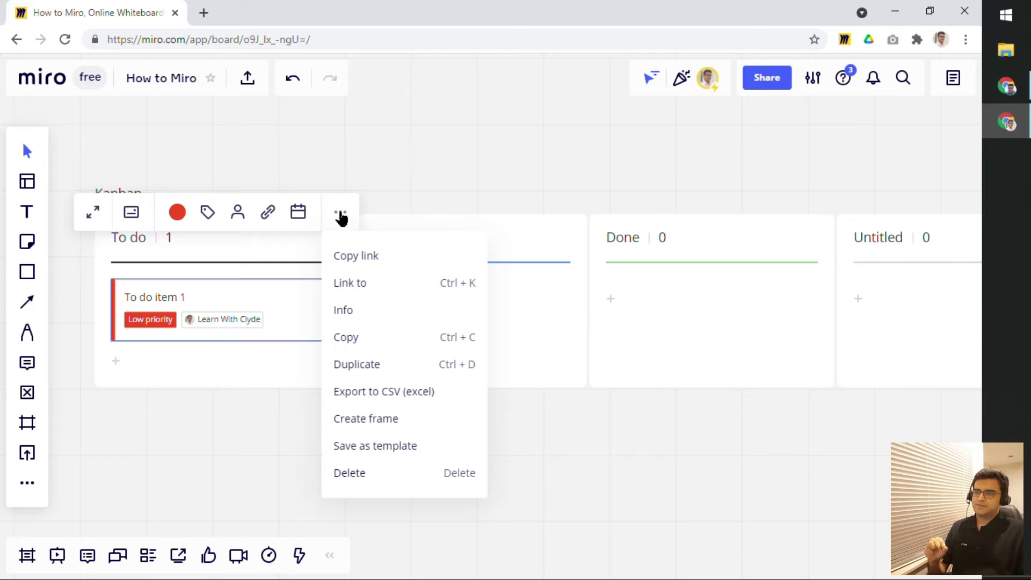
pyautogui.click(264, 416)
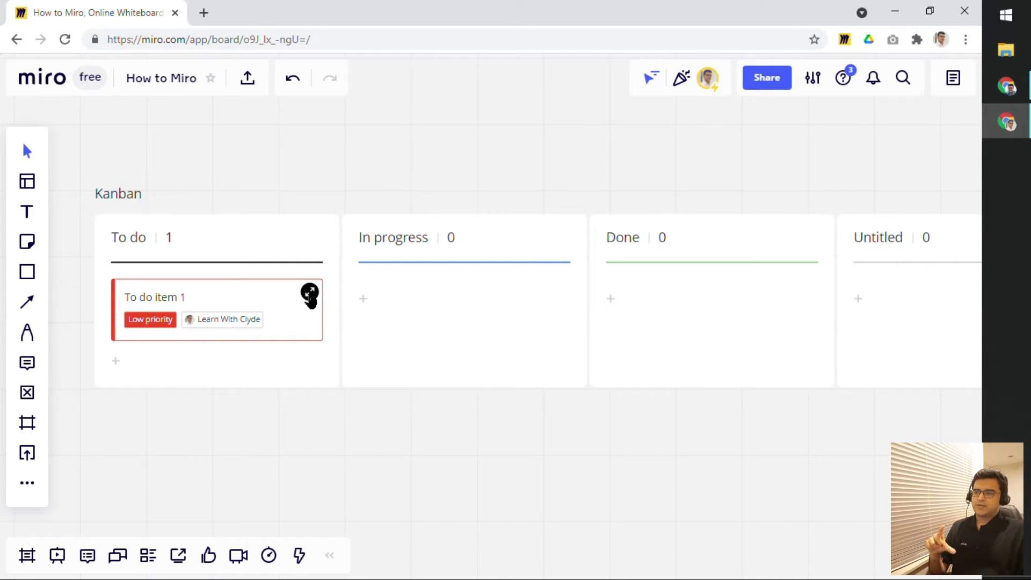
# - Give To do item 1 a two-line description 'efef' / 'sfef' and close its details
pyautogui.click(309, 293)
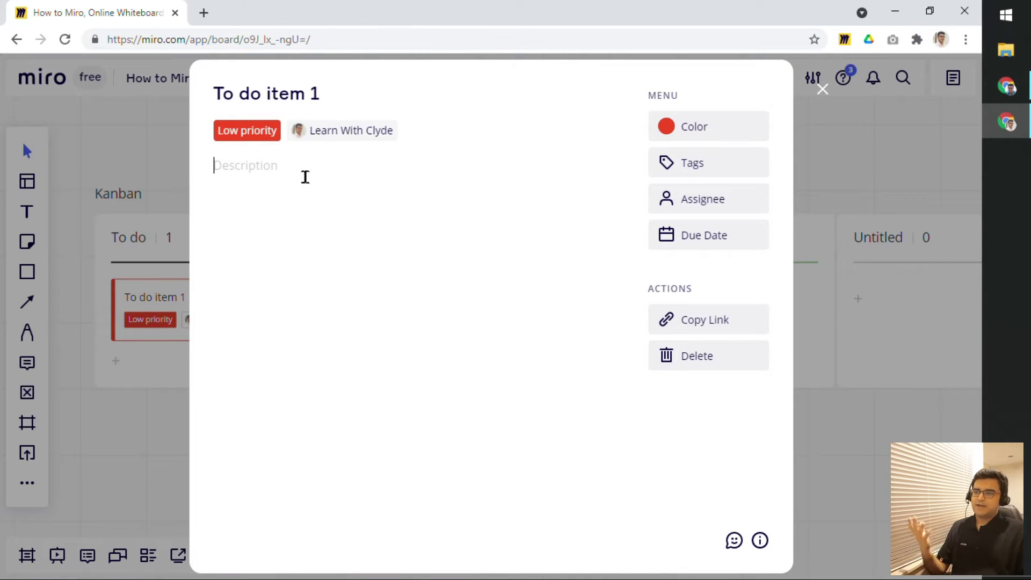
pyautogui.write('efef')
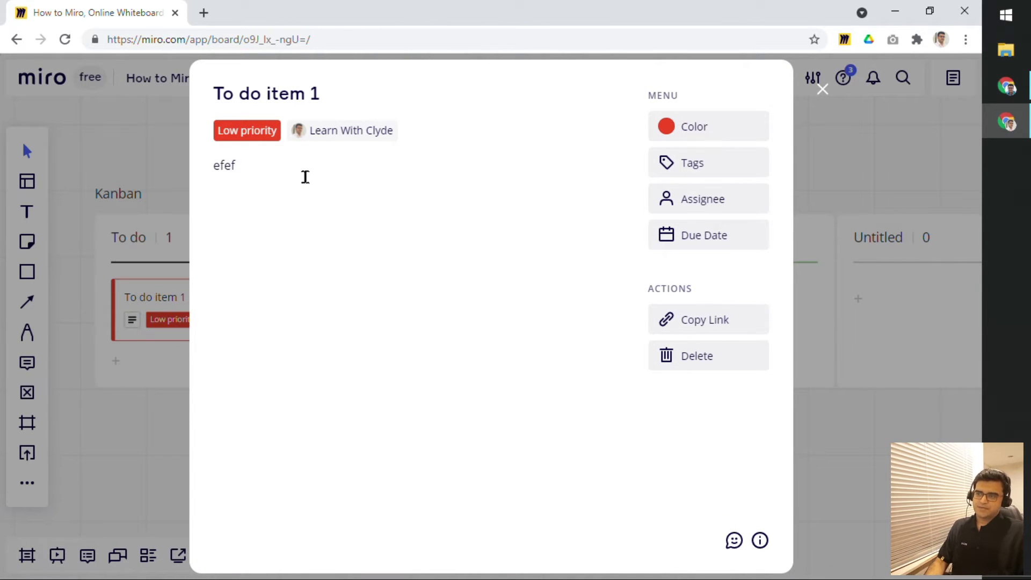
pyautogui.press('Return')
pyautogui.write('sfef')
pyautogui.press('Return')
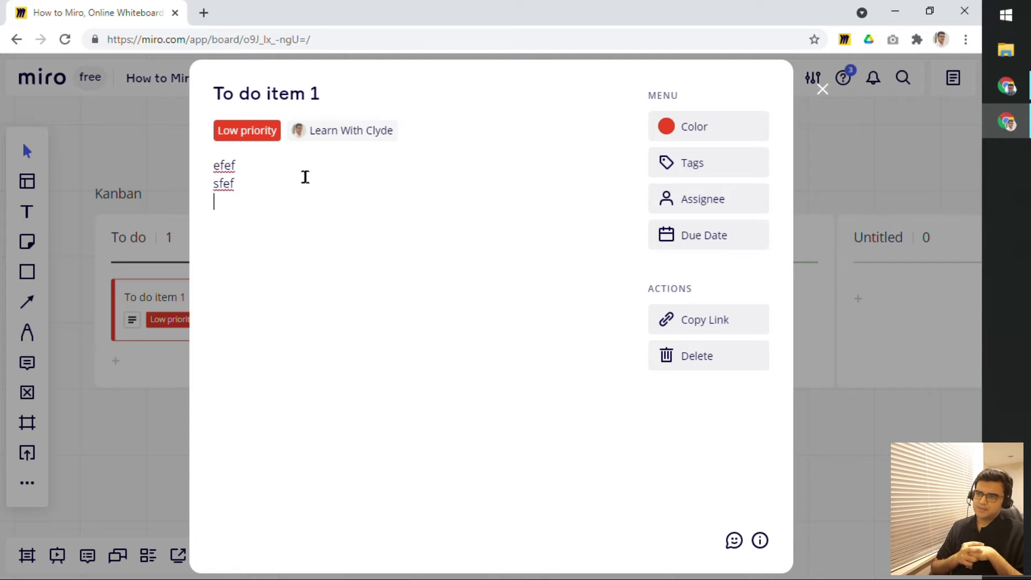
pyautogui.click(304, 175)
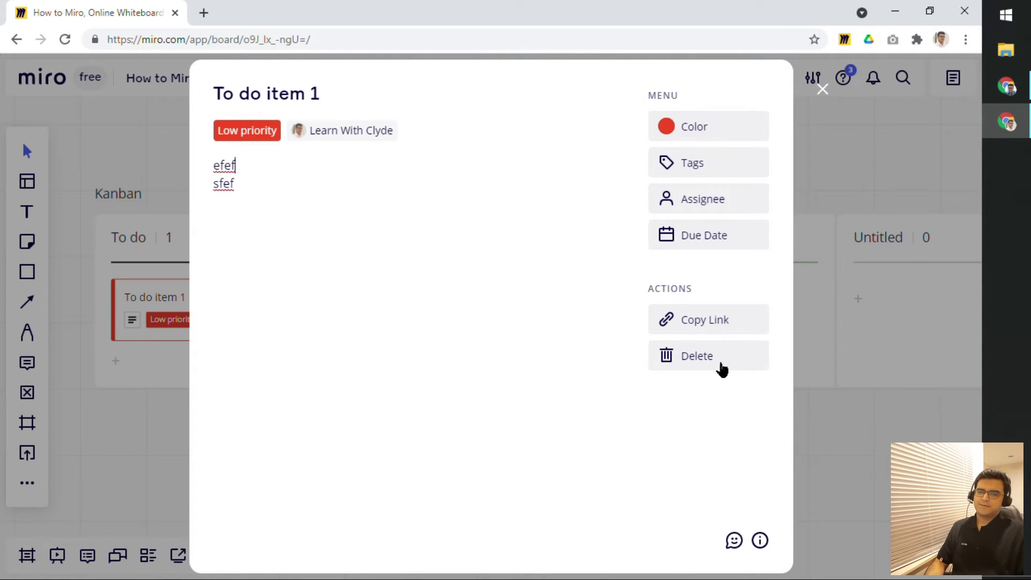
pyautogui.click(822, 89)
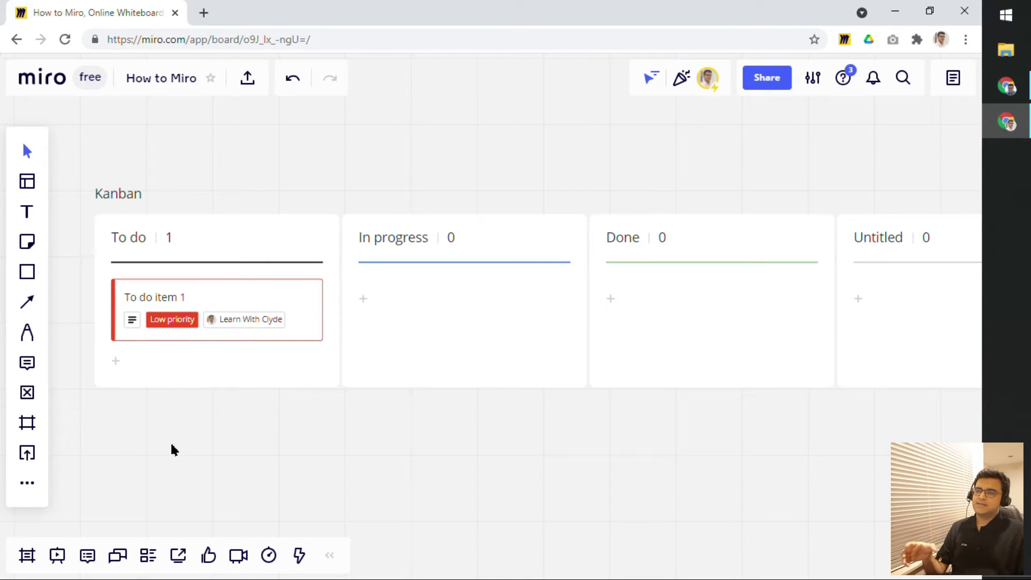
# - Drag To do item 1 from the To do column into In progress
pyautogui.moveTo(219, 320); pyautogui.dragTo(457, 317)
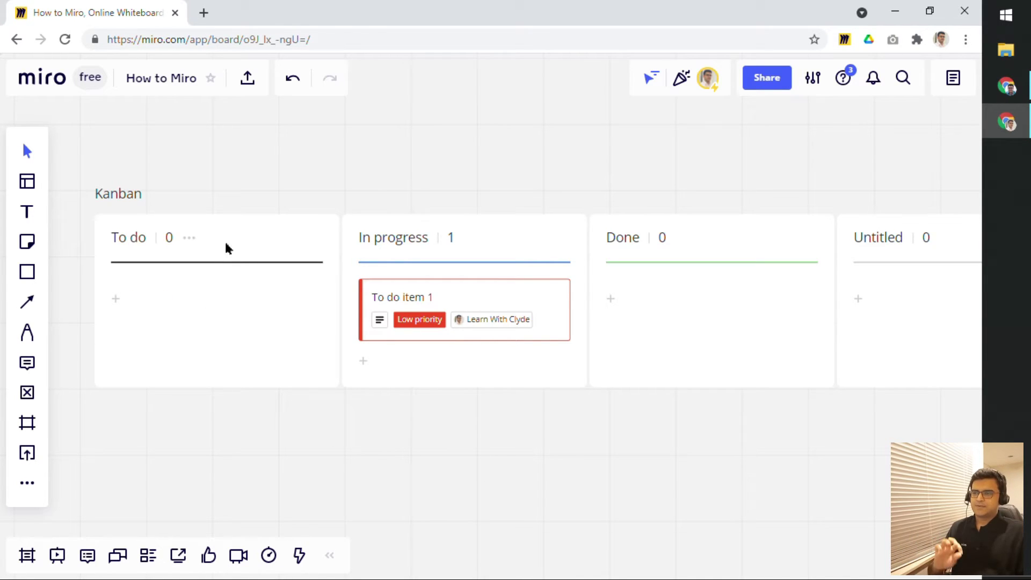
# - Change the To do column header to 'Backlog'
pyautogui.doubleClick(135, 241)
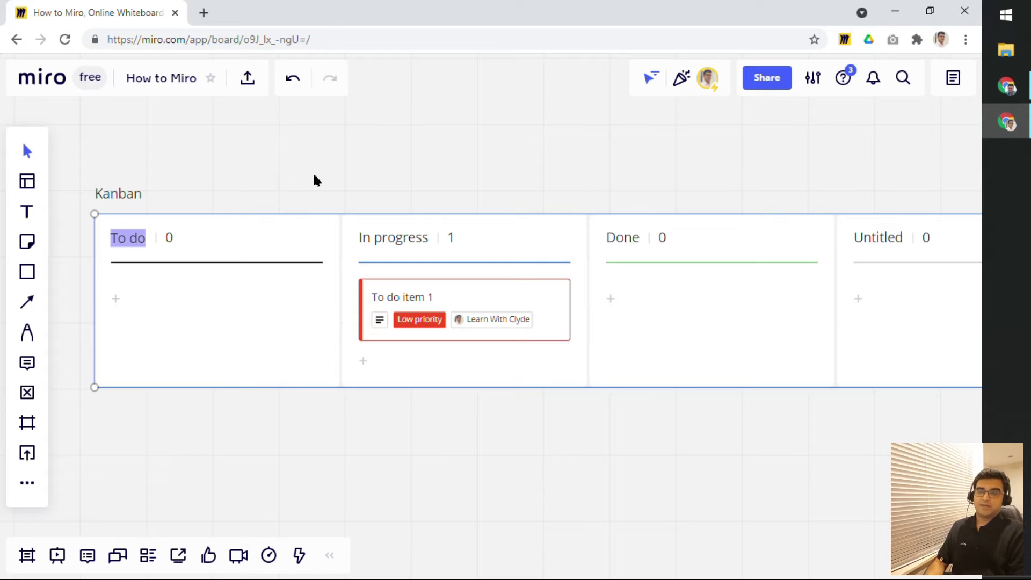
pyautogui.write('Backlog')
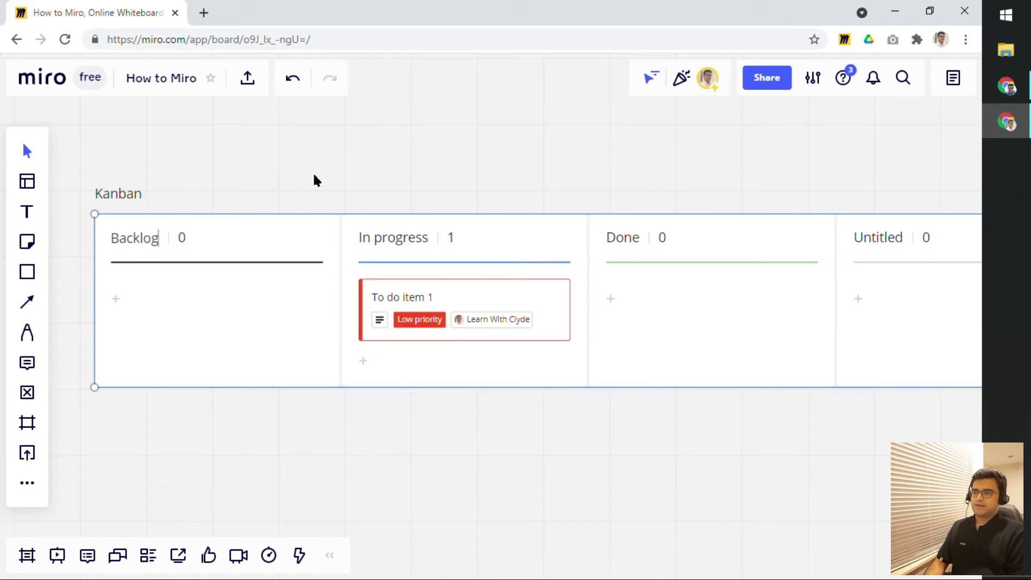
pyautogui.press('Return')
pyautogui.click(314, 175)
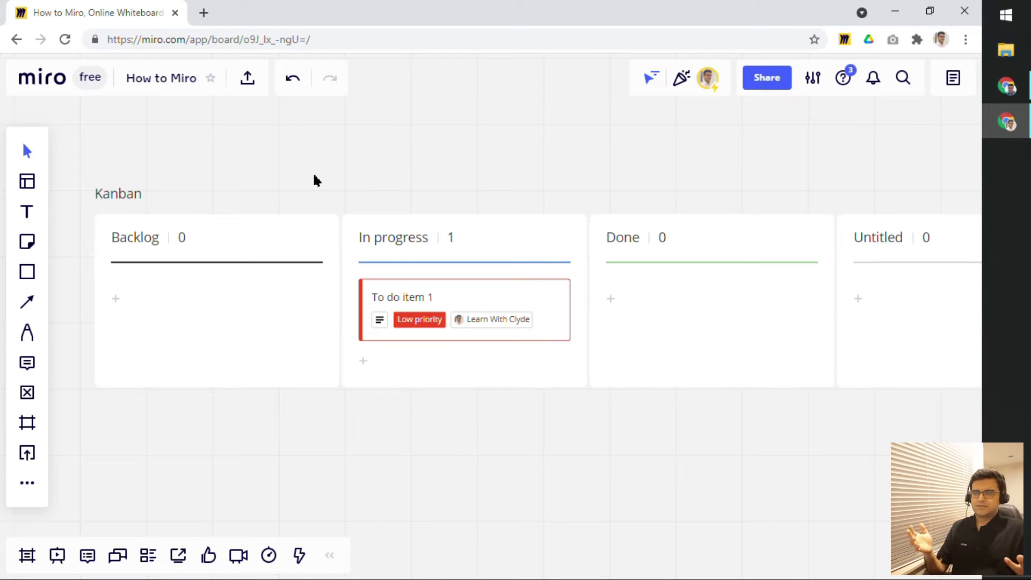
# - Colour the Backlog column blue and bring up its options menu
pyautogui.click(456, 249)
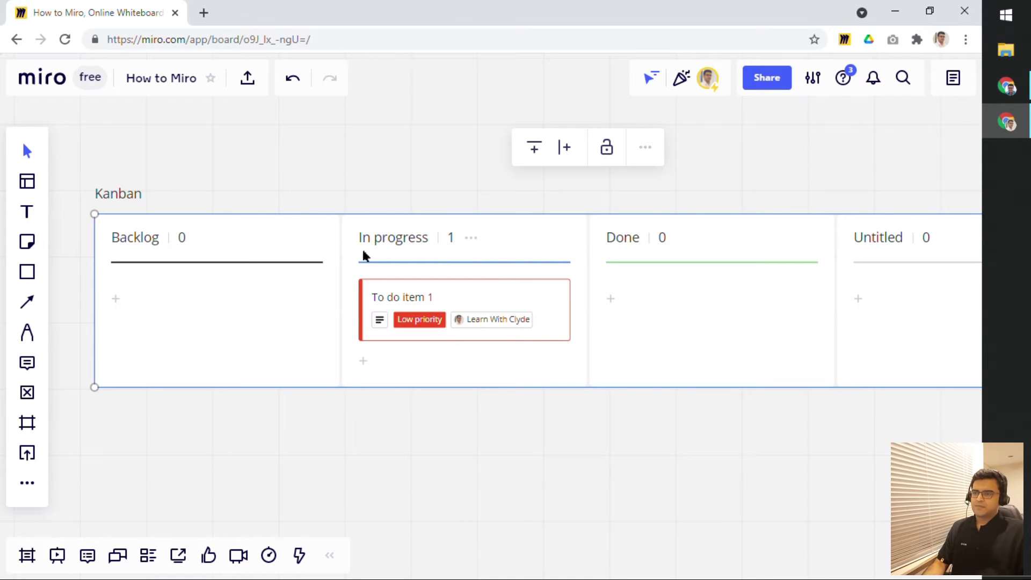
pyautogui.click(304, 263)
pyautogui.click(241, 286)
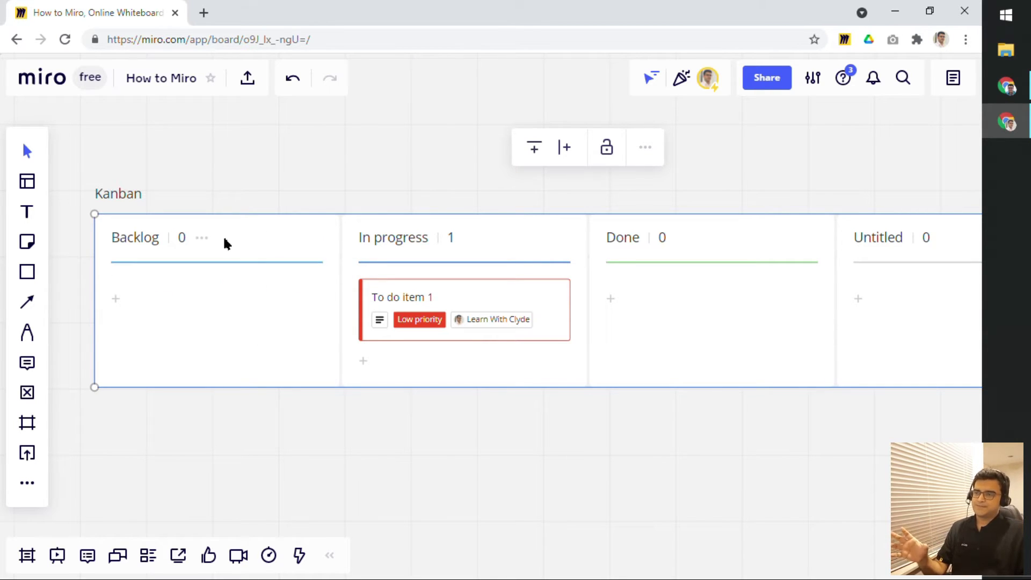
pyautogui.click(202, 238)
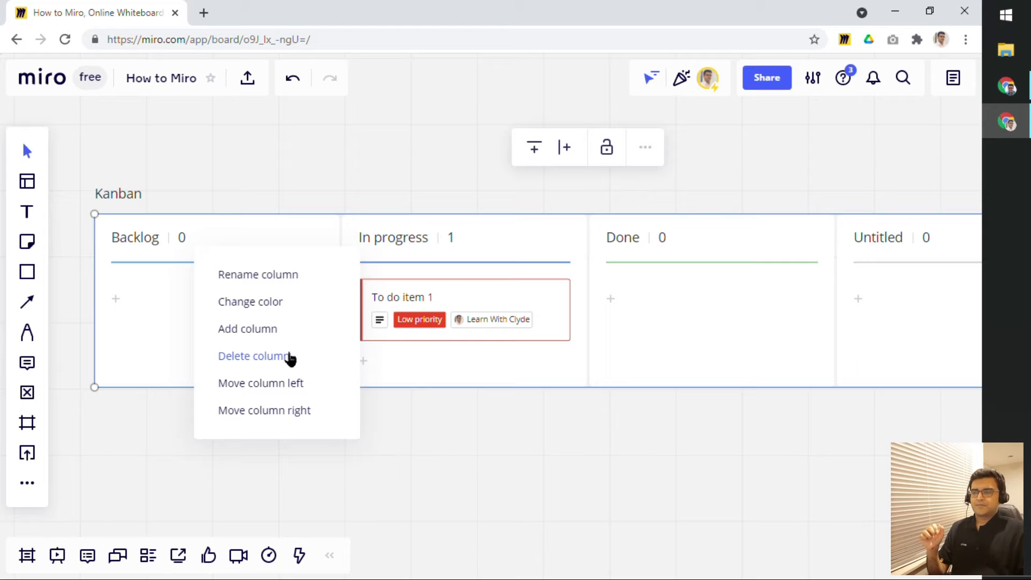
# - Add 'New card' and 'Typing somethign else' cards to Backlog, dragging the latter into Untitled
pyautogui.click(400, 435)
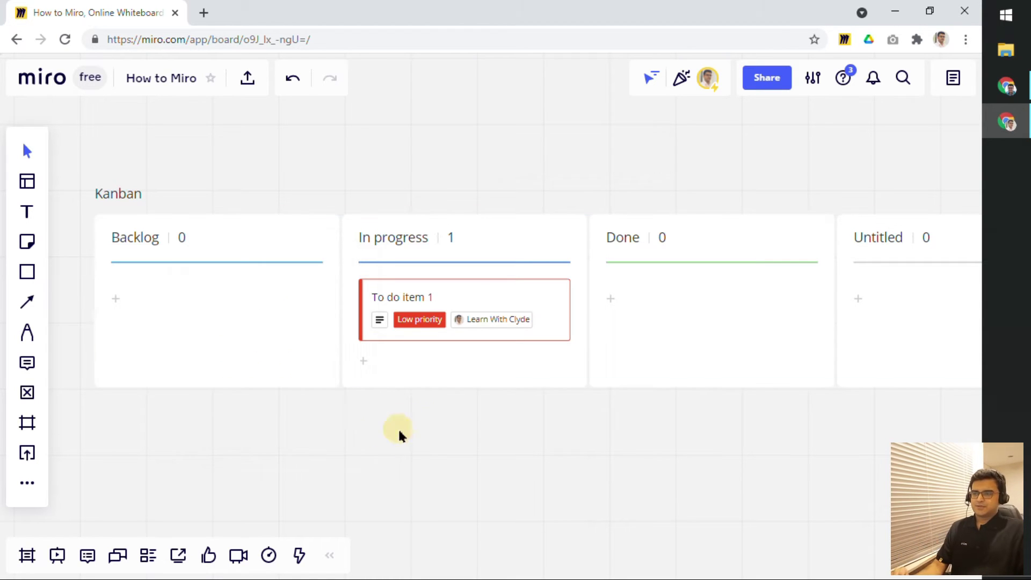
pyautogui.scroll(-2, 399, 432)
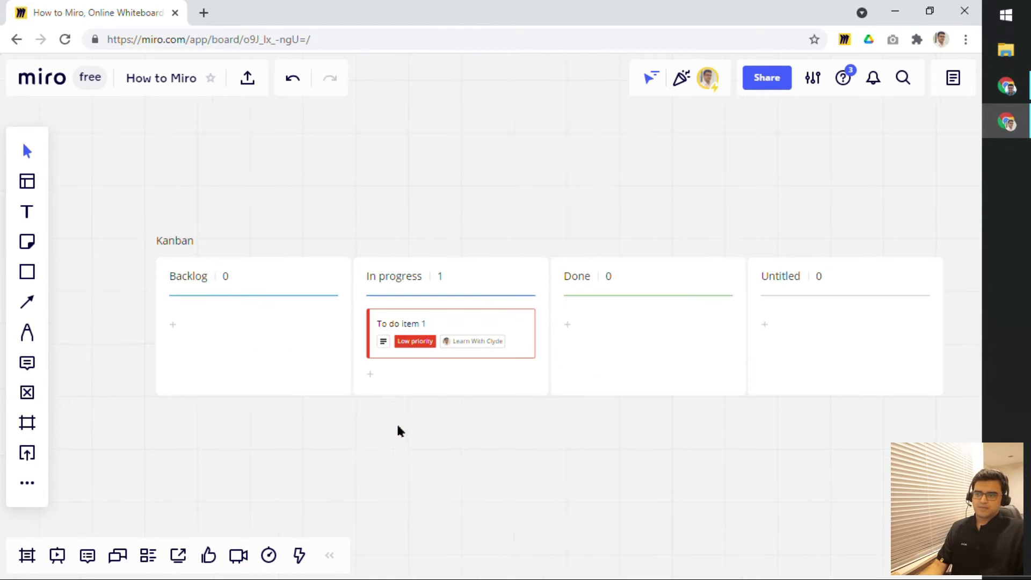
pyautogui.click(174, 326)
pyautogui.write('New card')
pyautogui.press('Return')
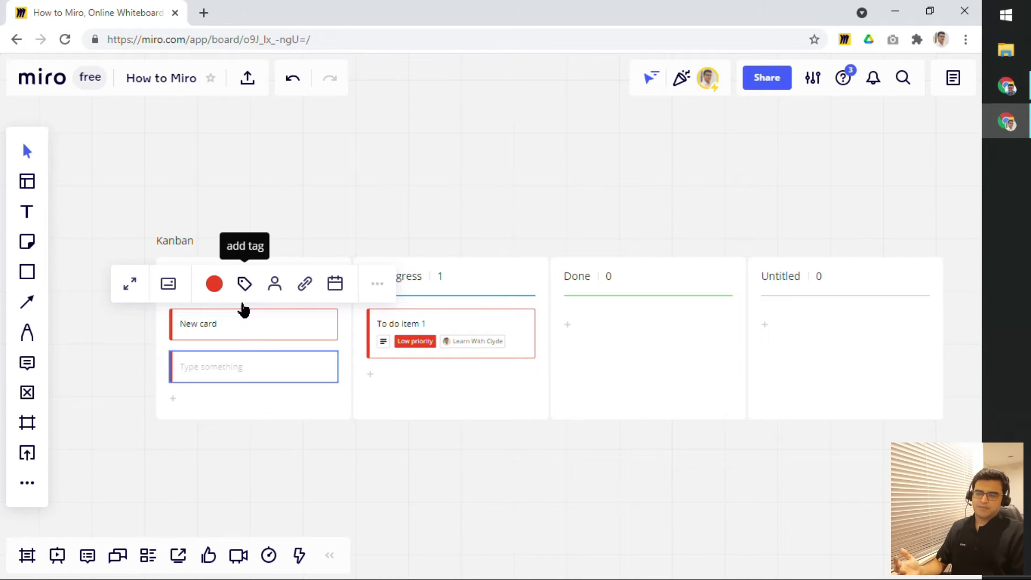
pyautogui.write('Typing somethign else')
pyautogui.press('Return')
pyautogui.click(366, 488)
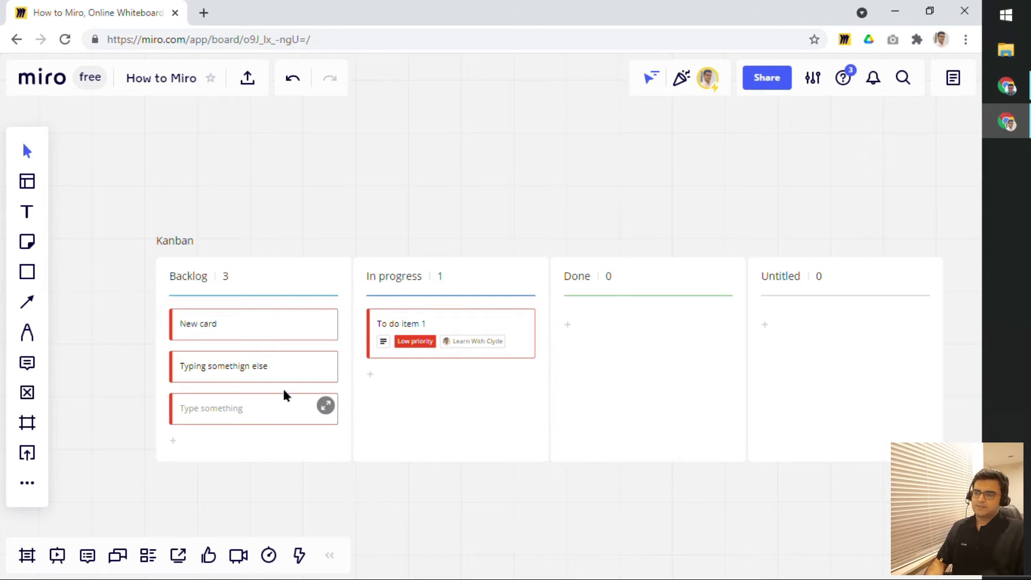
pyautogui.moveTo(283, 371); pyautogui.dragTo(836, 324)
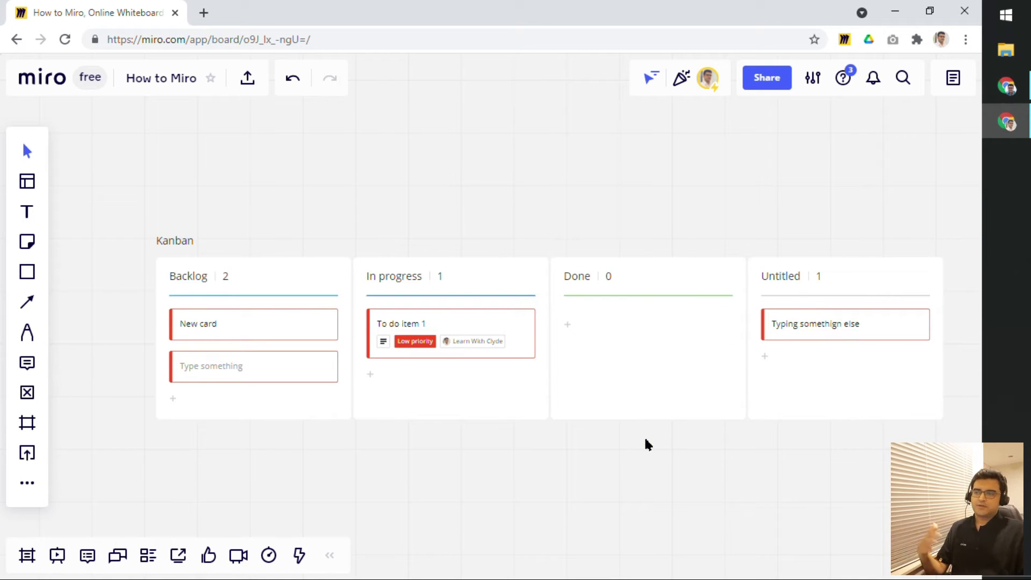
pyautogui.click(650, 403)
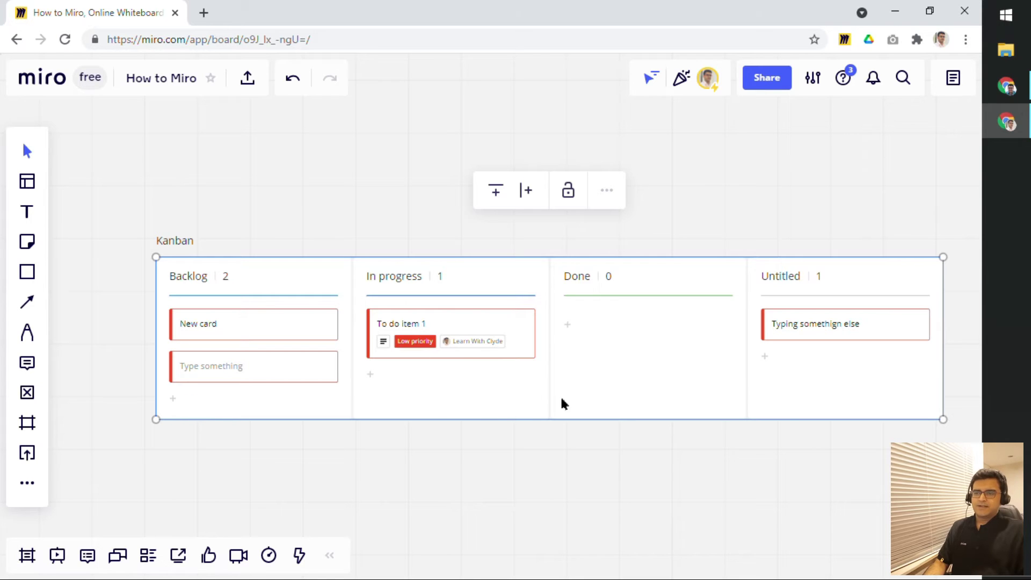
# - Add swimlanes to the Kanban, creating two Untitled rows, then recentre the board in view
pyautogui.click(495, 191)
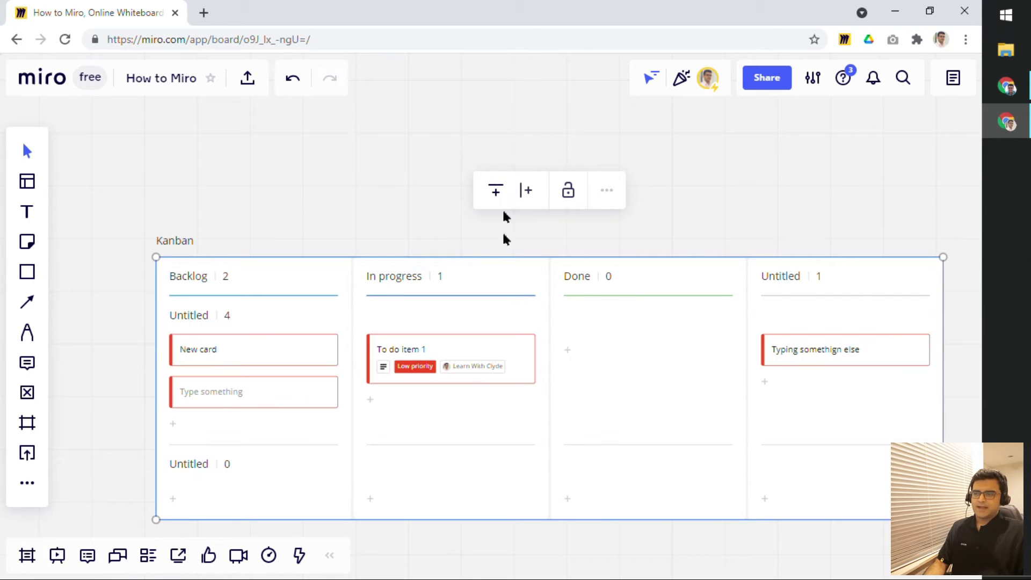
pyautogui.click(398, 210)
pyautogui.moveTo(435, 208); pyautogui.dragTo(387, 131)
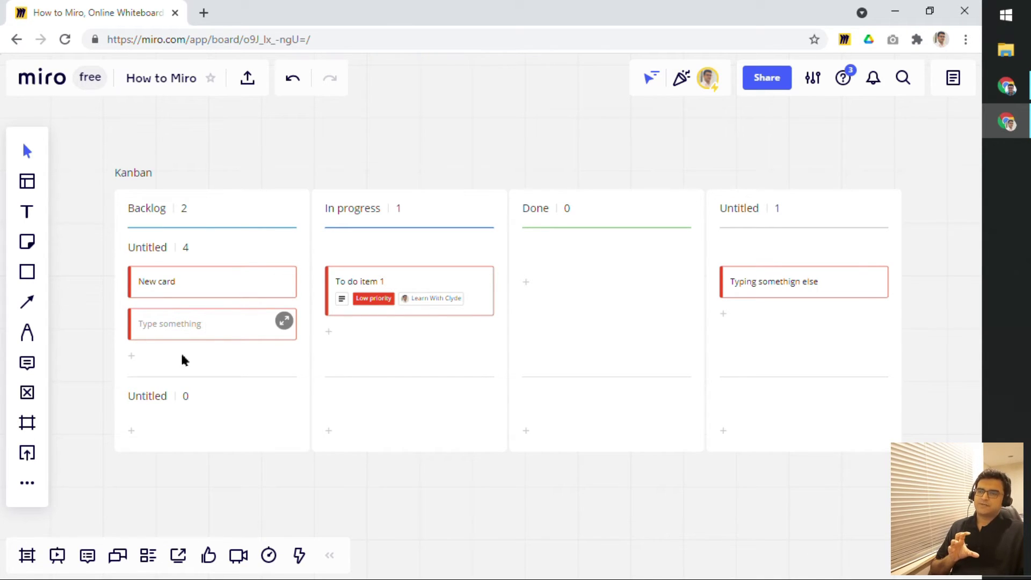
# - Add an empty card to the lower Backlog lane and rename that swimlane 'Feature B'
pyautogui.click(144, 432)
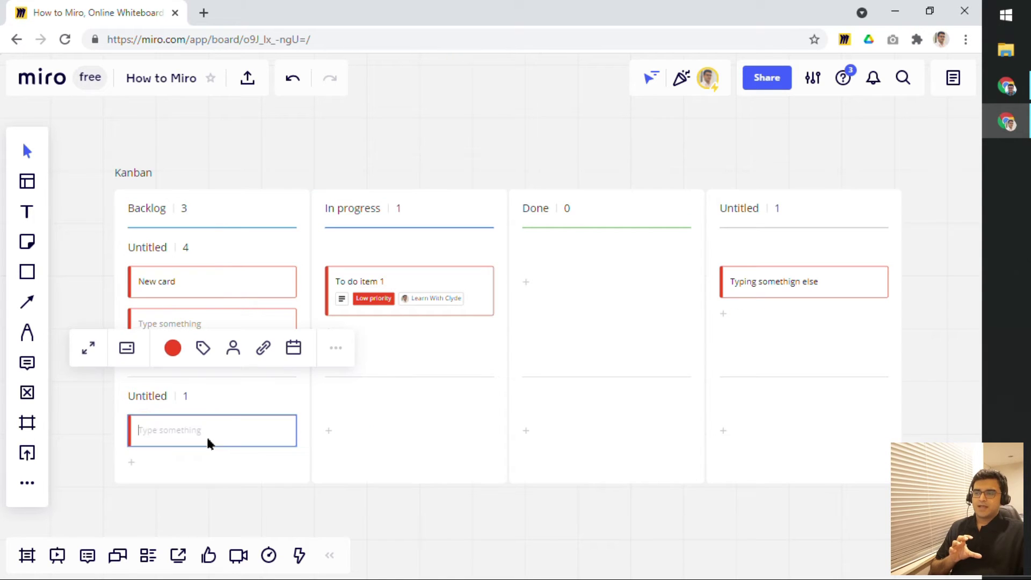
pyautogui.click(154, 395)
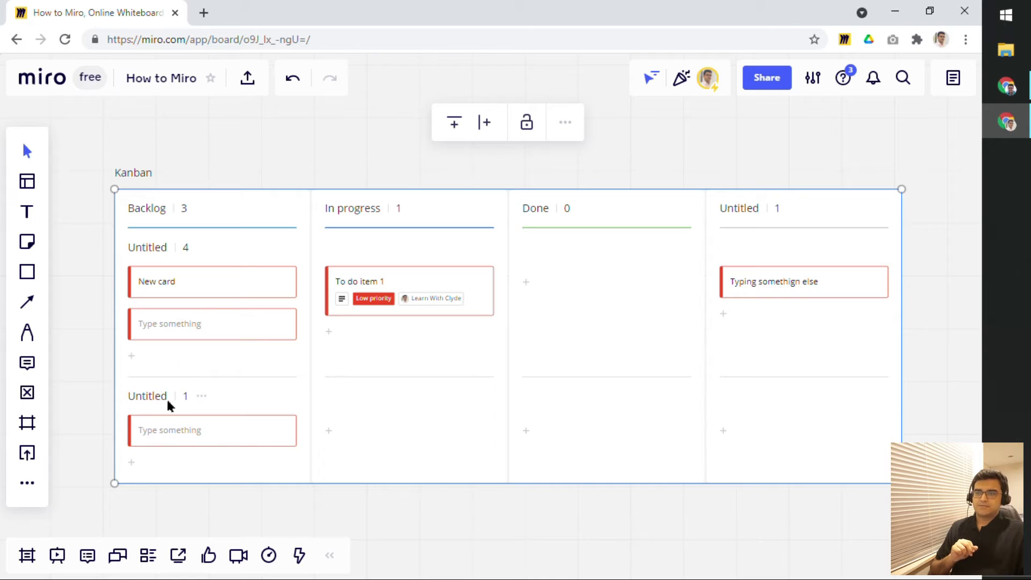
pyautogui.click(203, 396)
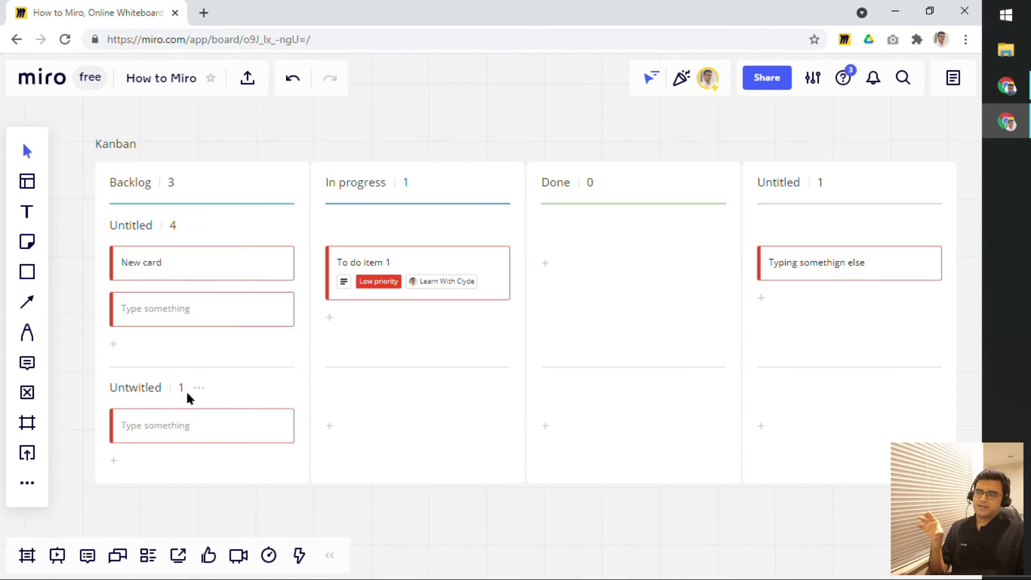
pyautogui.click(198, 389)
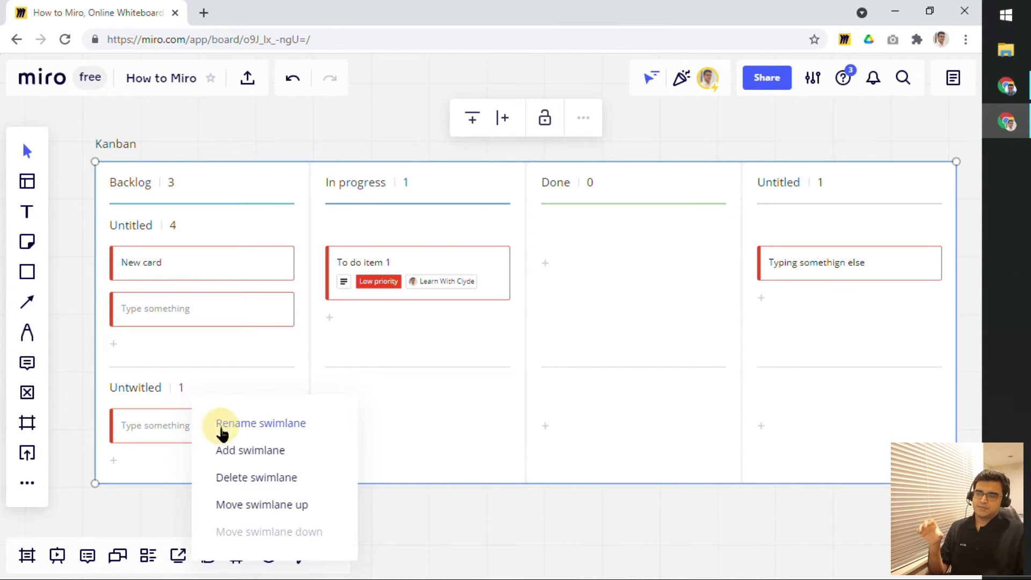
pyautogui.click(221, 425)
pyautogui.hotkey('ctrl', 'a')
pyautogui.write('Feature B')
# - Rename the upper Untitled swimlane to 'Feature A'
pyautogui.click(192, 226)
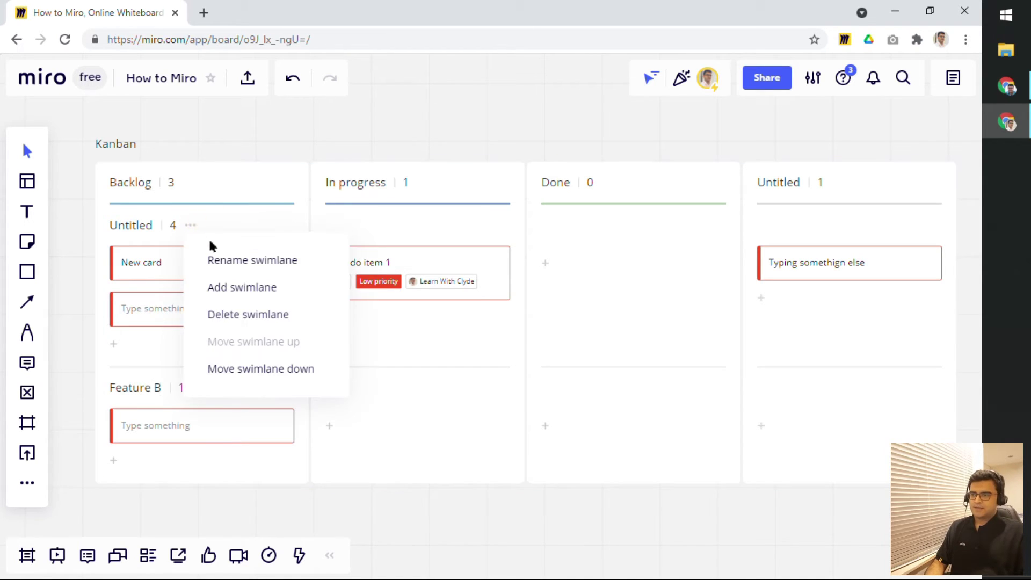
pyautogui.click(232, 260)
pyautogui.hotkey('ctrl', 'a')
pyautogui.write('Feature A')
pyautogui.click(281, 117)
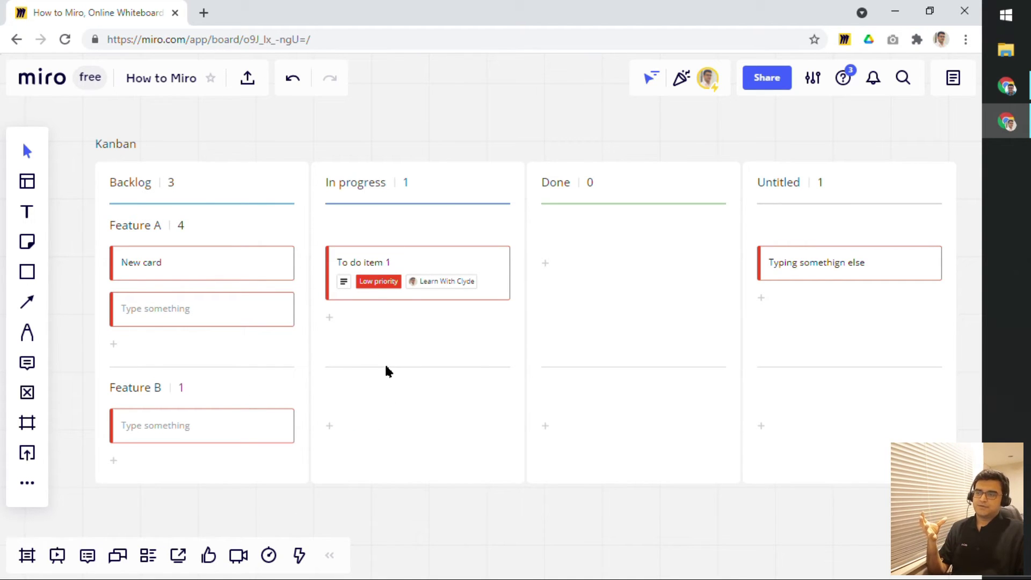
pyautogui.scroll(-1, 384, 363)
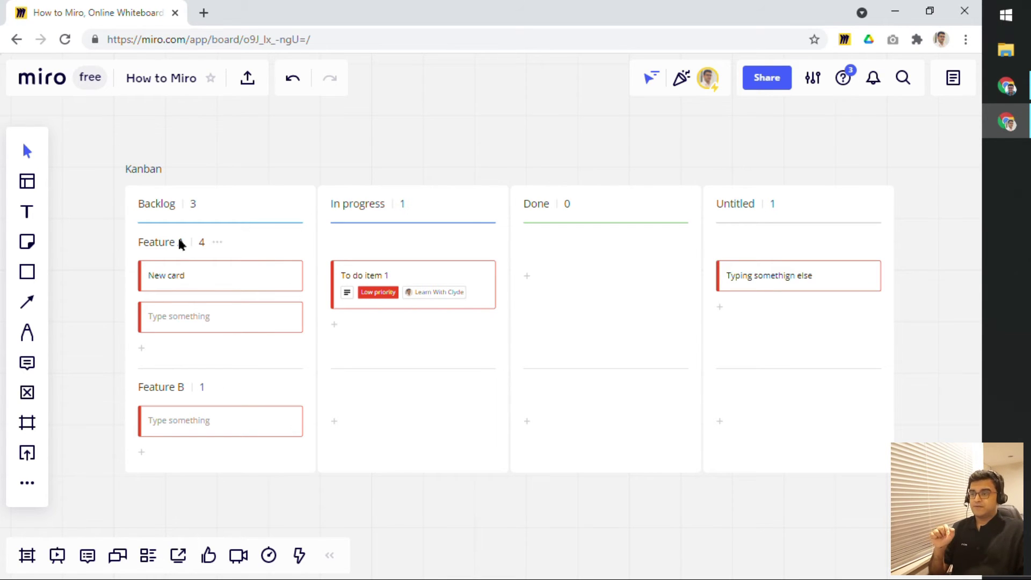
# - Rename the Feature A swimlane to 'Top priority'
pyautogui.click(218, 242)
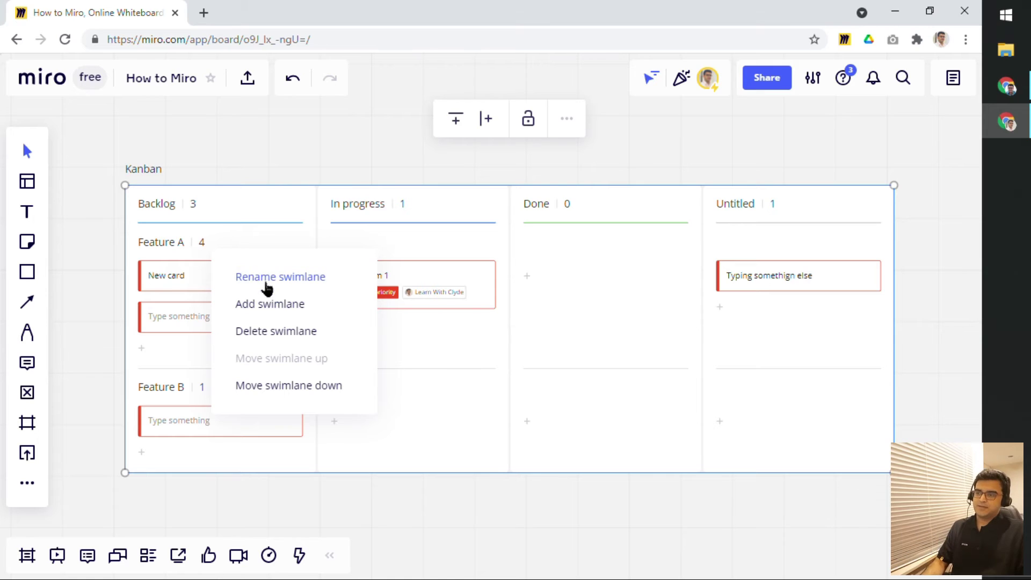
pyautogui.click(267, 288)
pyautogui.hotkey('ctrl', 'a')
pyautogui.write('Top priority')
pyautogui.click(357, 155)
# - Drag To do item 1 into the lower In progress lane and rename Feature B to 'Low priority'
pyautogui.click(375, 292)
pyautogui.moveTo(367, 291); pyautogui.dragTo(384, 438)
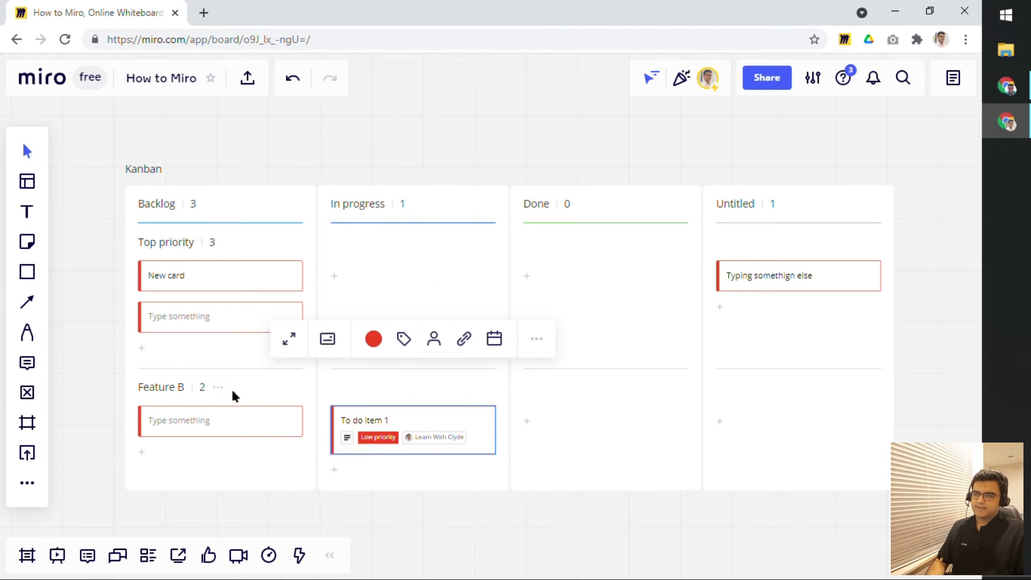
pyautogui.rightClick(217, 390)
pyautogui.click(261, 421)
pyautogui.hotkey('ctrl', 'a')
pyautogui.write('Low priority')
pyautogui.press('Return')
pyautogui.click(433, 165)
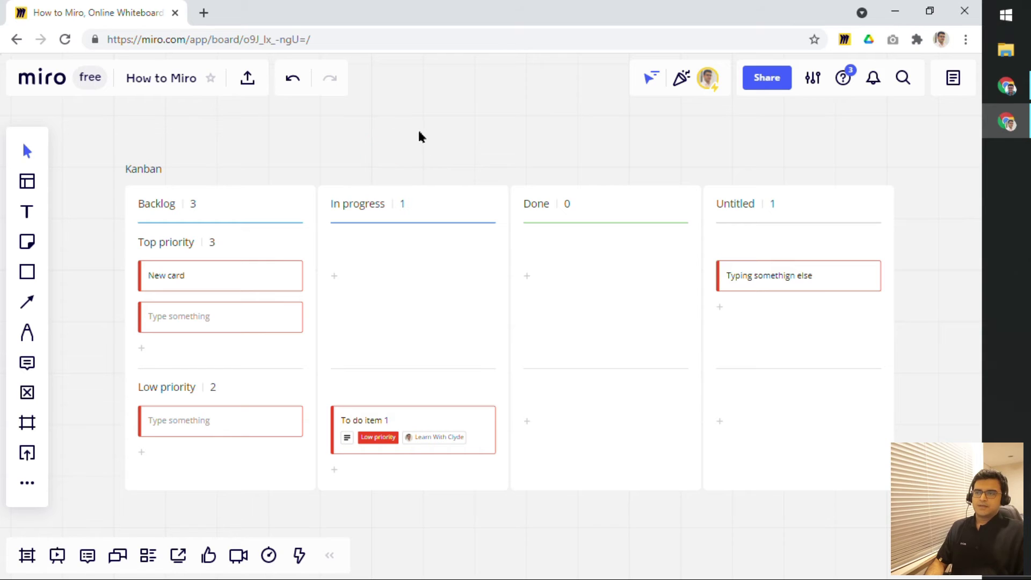
pyautogui.moveTo(207, 237)
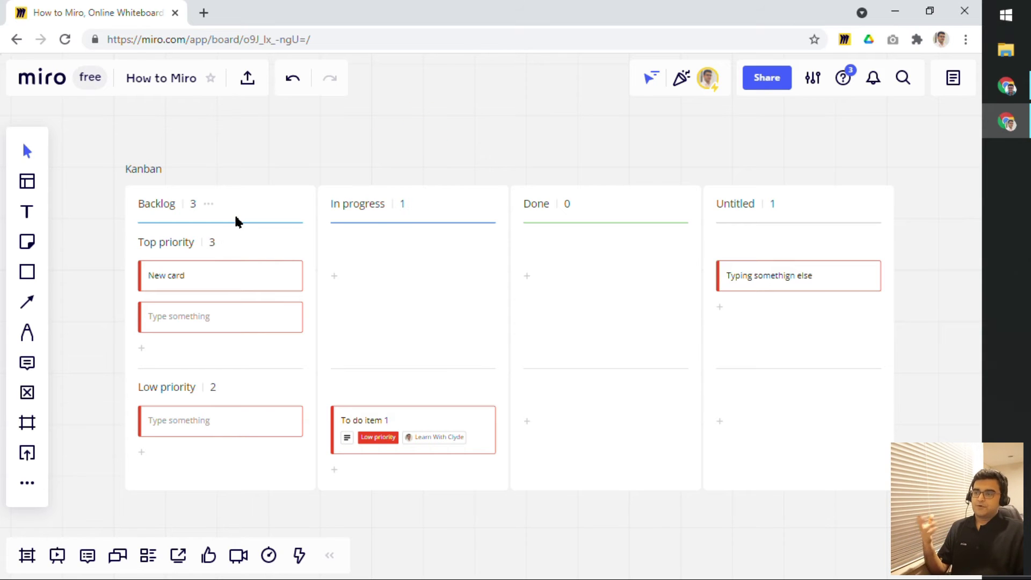
pyautogui.moveTo(195, 275)
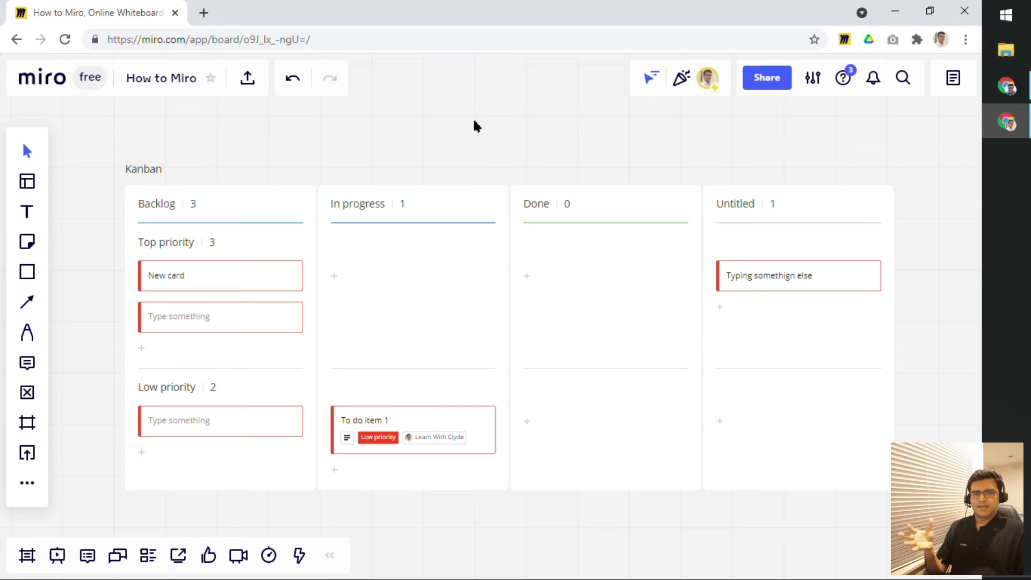
# - Pan and zoom the canvas to bring the Party planning board into view
pyautogui.moveTo(918, 214); pyautogui.dragTo(879, 203)
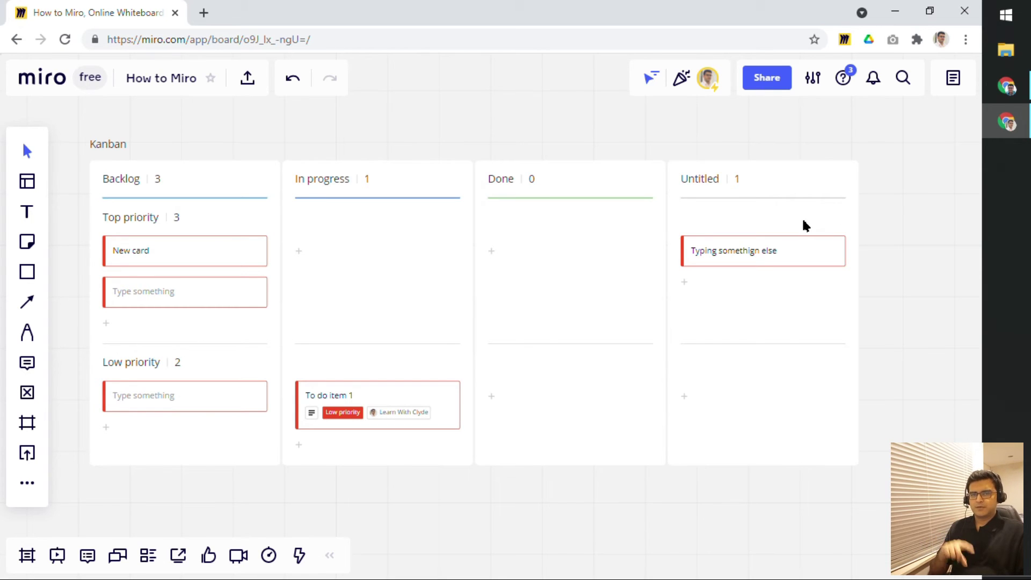
pyautogui.scroll(-3, 371, 215)
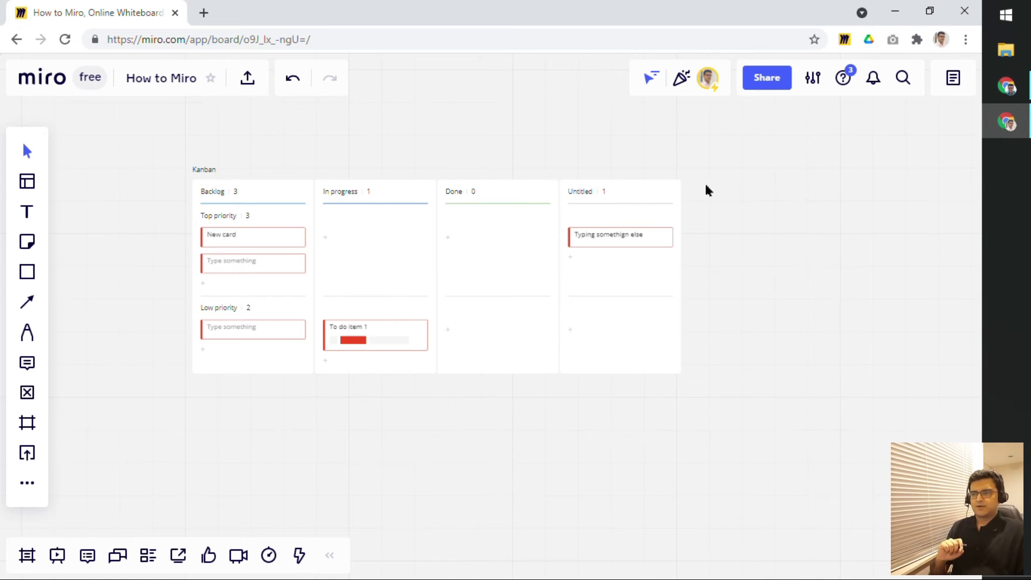
pyautogui.moveTo(463, 102); pyautogui.dragTo(584, 508)
pyautogui.scroll(5, 463, 142)
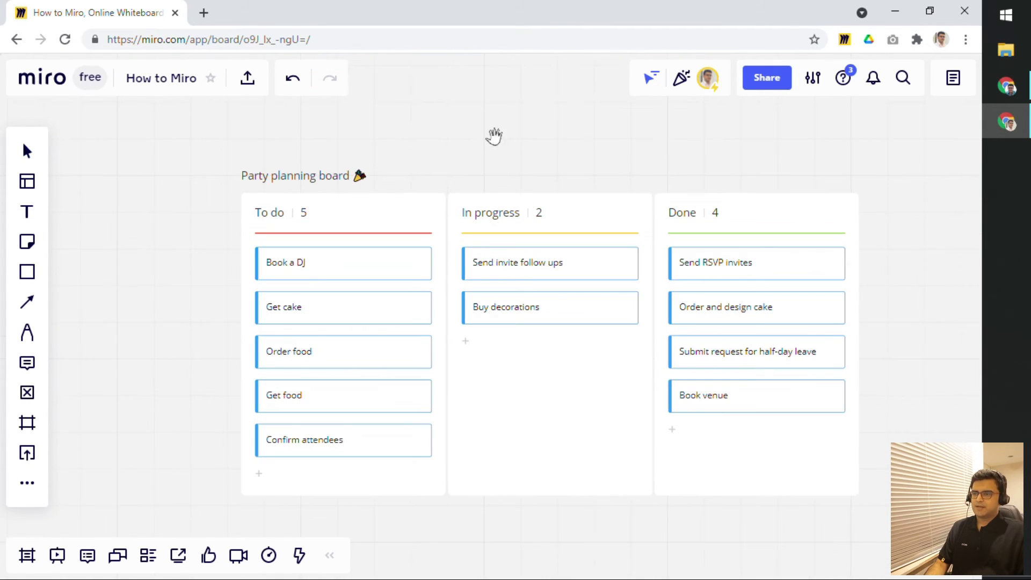
pyautogui.moveTo(458, 131); pyautogui.dragTo(471, 92)
pyautogui.scroll(2, 430, 147)
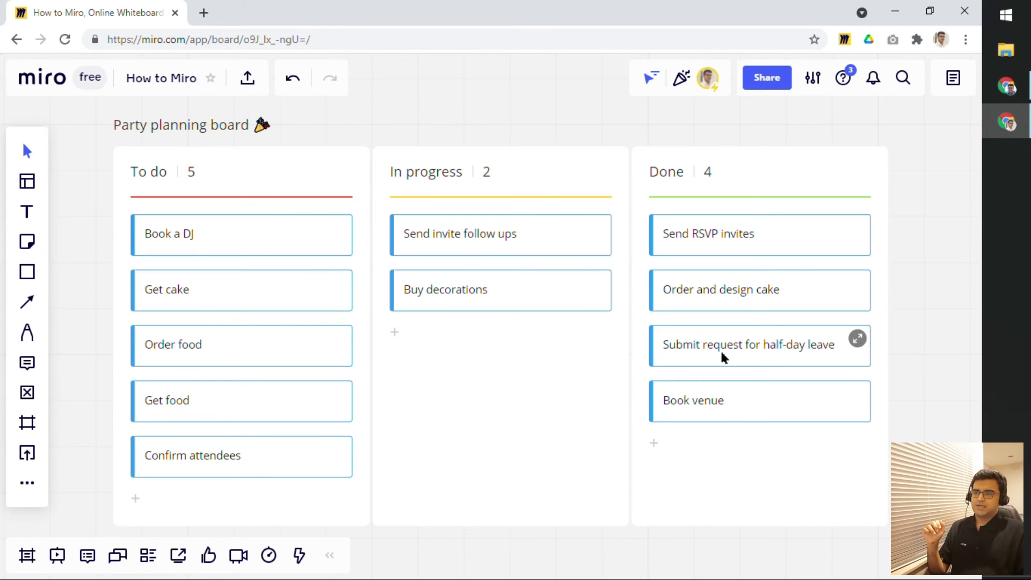
# - Drag Book a DJ into In progress and Buy decorations back into To do
pyautogui.moveTo(236, 227); pyautogui.dragTo(502, 301)
pyautogui.moveTo(492, 343); pyautogui.dragTo(259, 327)
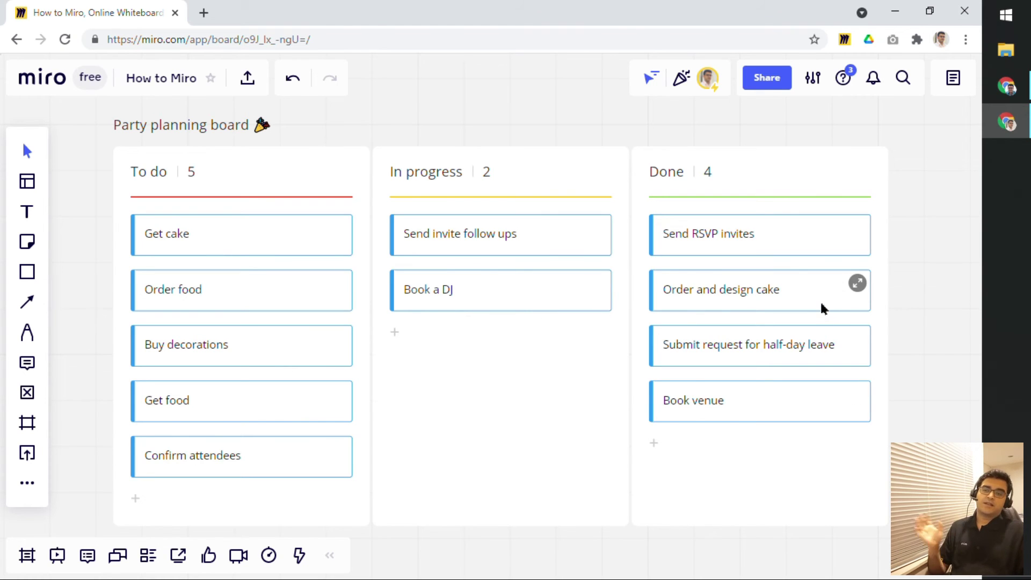
pyautogui.moveTo(942, 338); pyautogui.dragTo(901, 320)
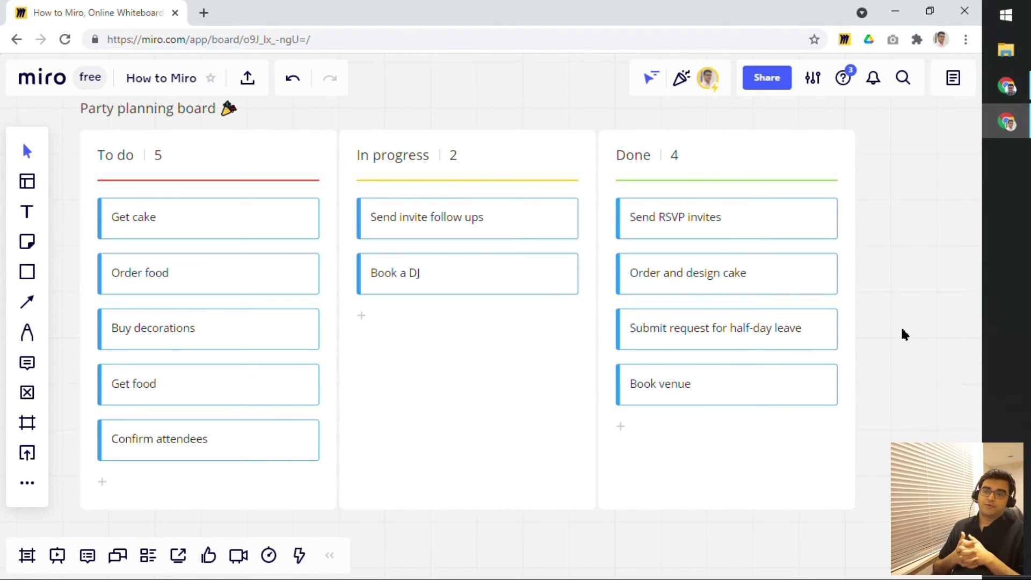
# - Append 'update' to the party board's title so it reads 'Party planning board update'
pyautogui.moveTo(876, 264); pyautogui.dragTo(907, 302)
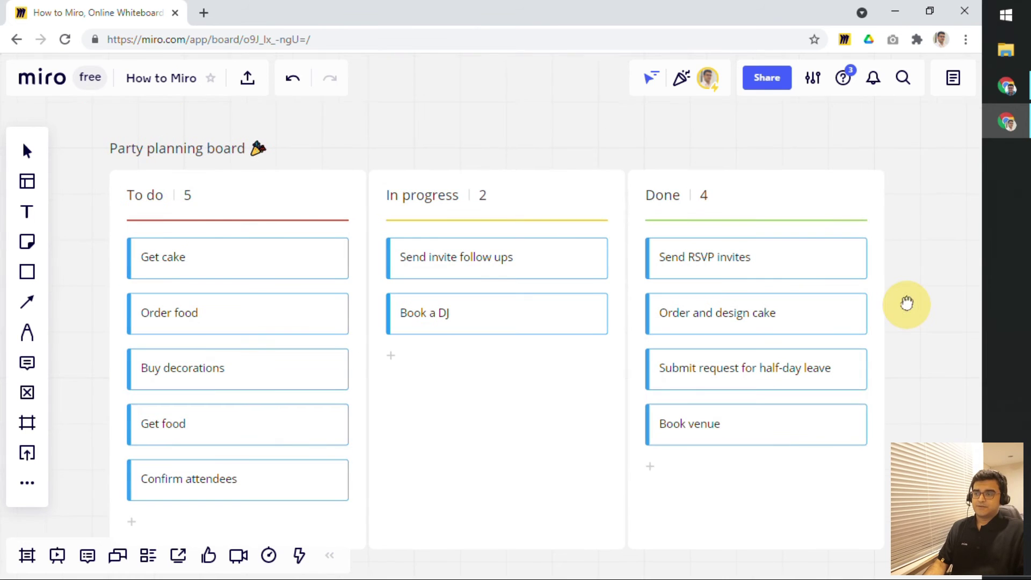
pyautogui.click(153, 149)
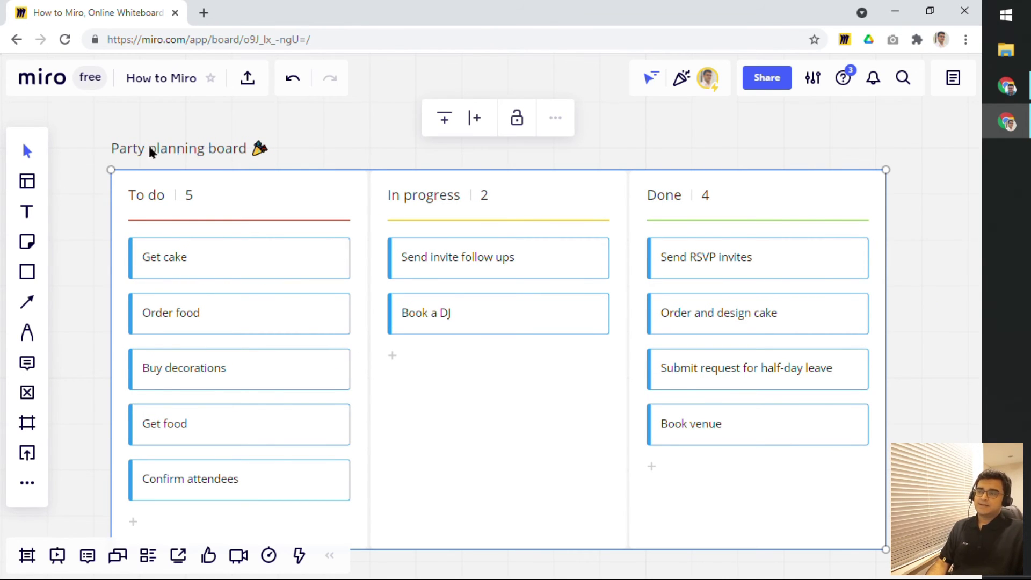
pyautogui.click(161, 148)
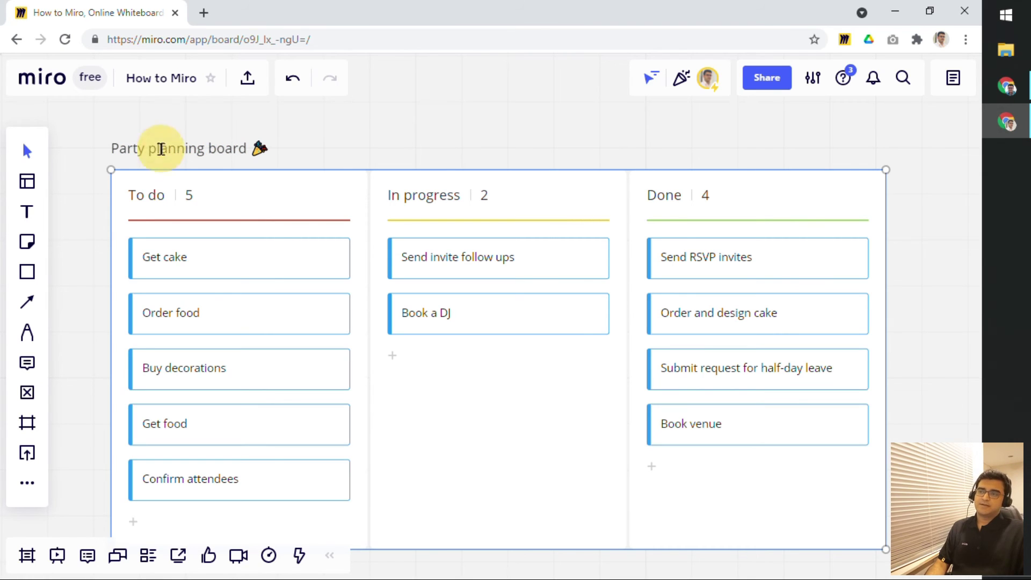
pyautogui.hotkey('ctrl', 'a')
pyautogui.press('Right')
pyautogui.press('Left')
pyautogui.press('Left')
pyautogui.write('ssf')
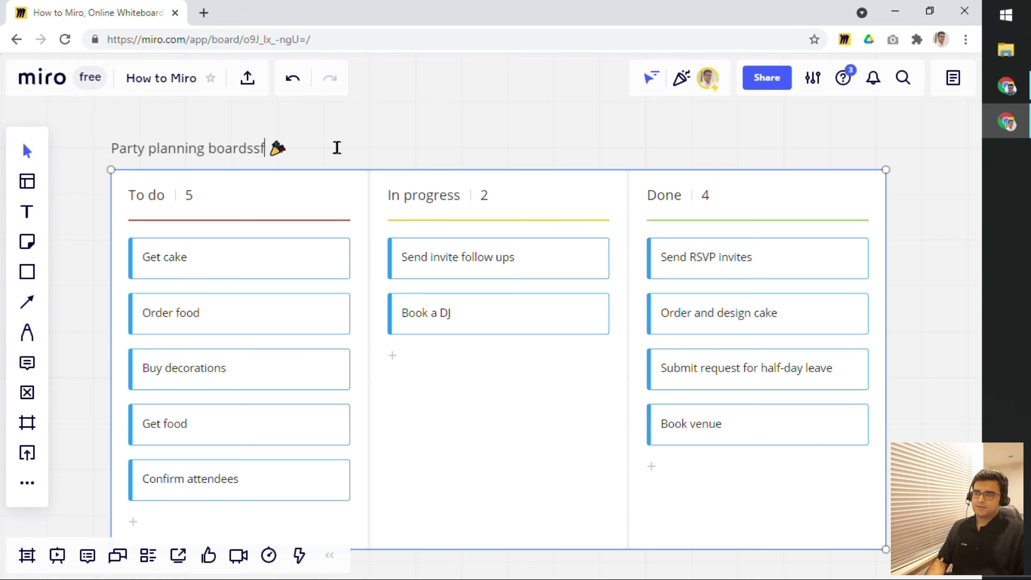
pyautogui.hotkey('shift', 'Left')
pyautogui.hotkey('shift', 'Left')
pyautogui.hotkey('shift', 'Left')
pyautogui.press('BackSpace')
pyautogui.write('update')
pyautogui.scroll(-3, 344, 158)
pyautogui.click(818, 329)
pyautogui.hotkey('shift', '1')
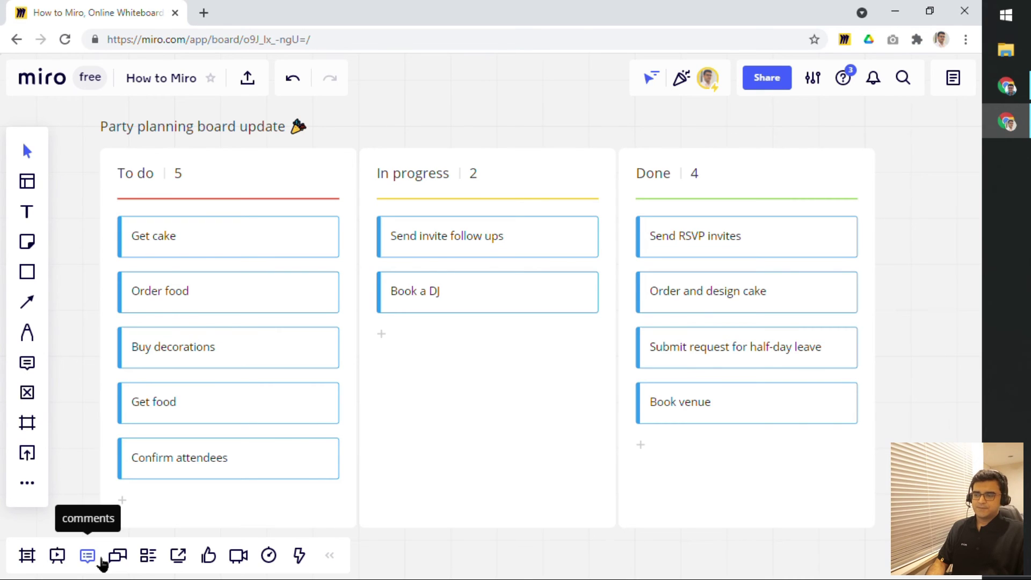
pyautogui.click(148, 565)
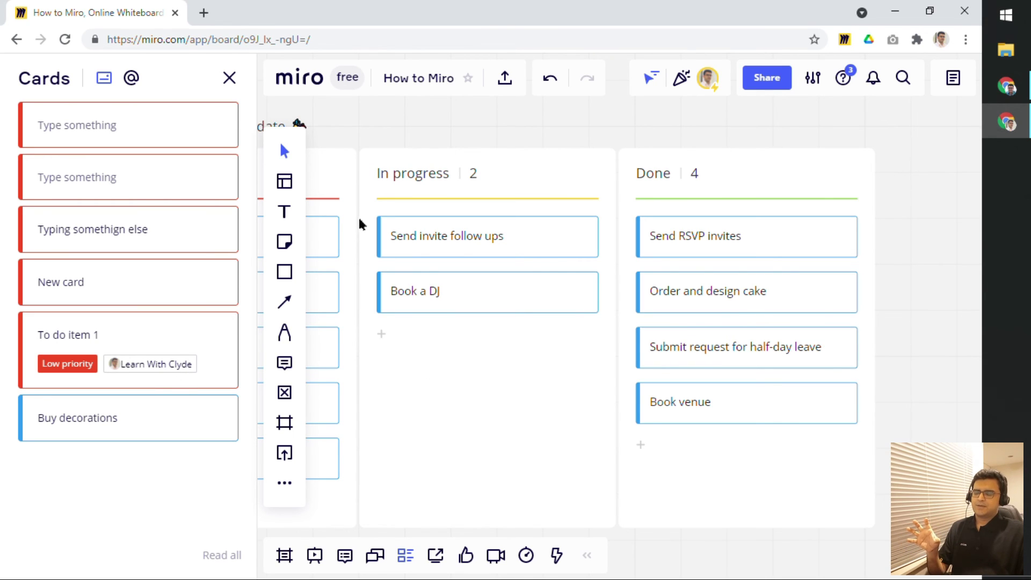
pyautogui.click(133, 79)
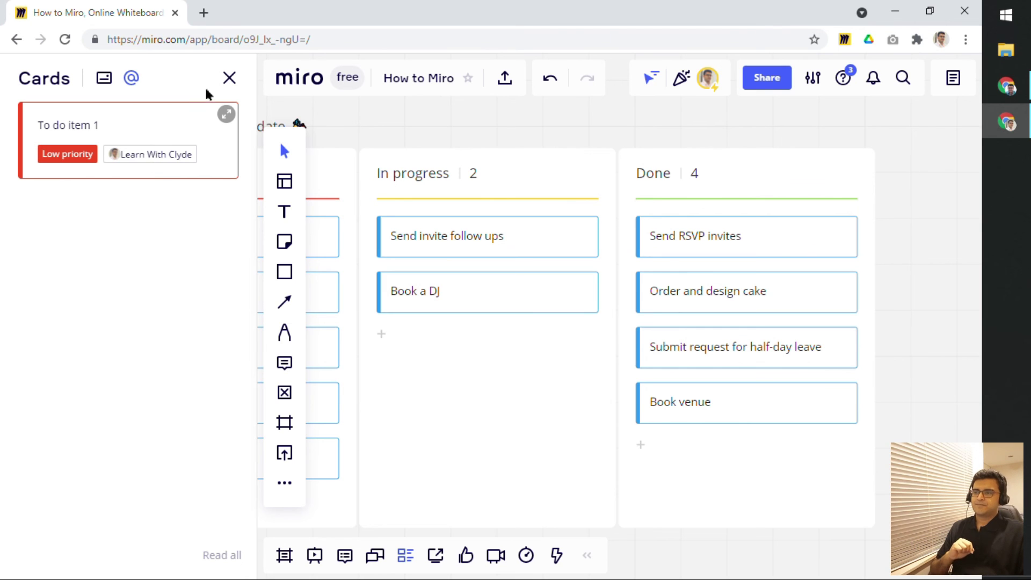
pyautogui.click(230, 78)
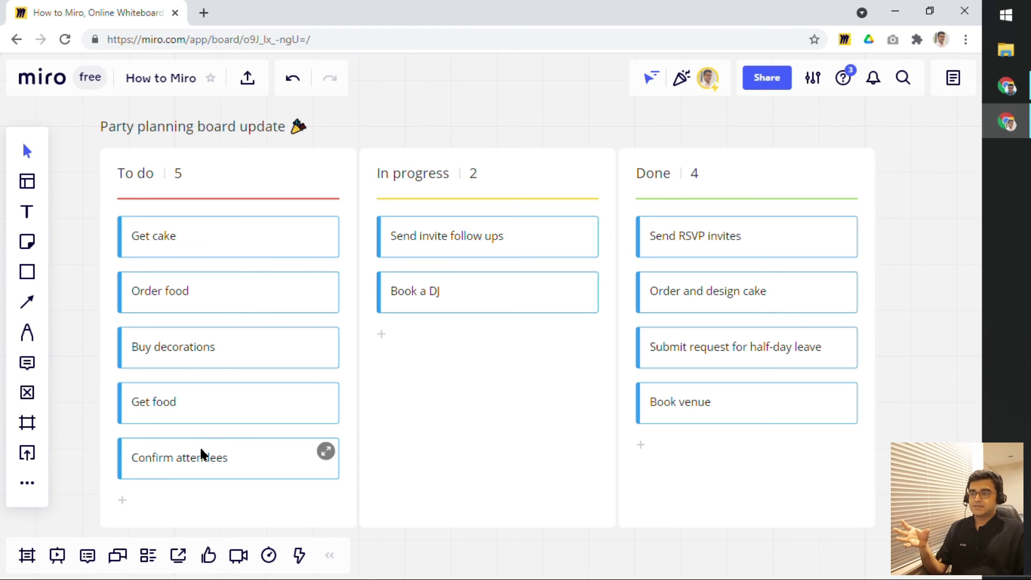
pyautogui.scroll(-5, 203, 454)
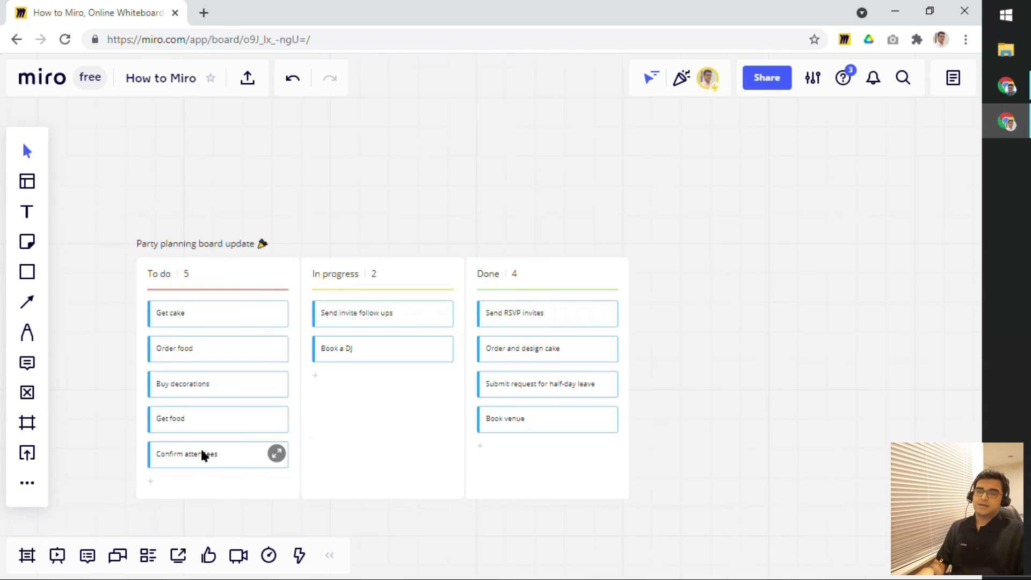
pyautogui.moveTo(637, 468); pyautogui.dragTo(774, 278)
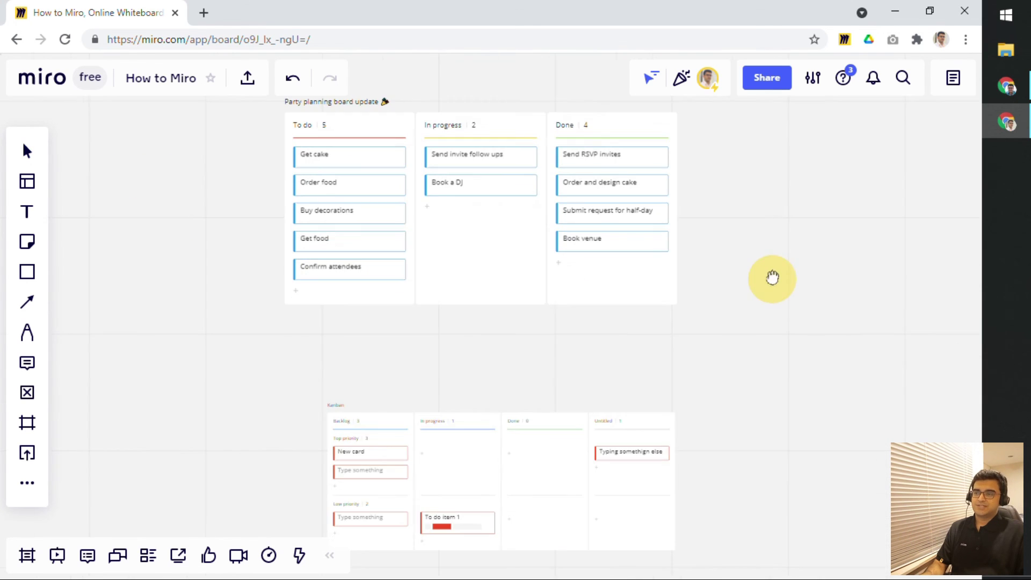